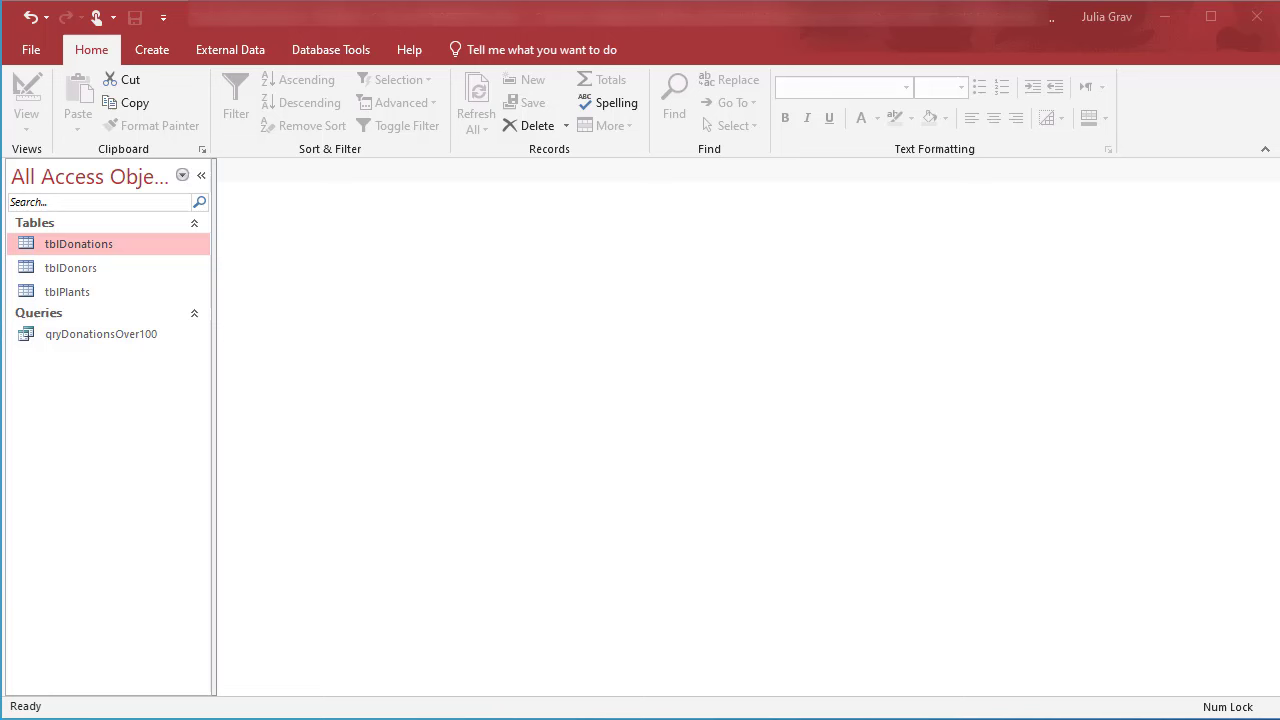
- Switch the ribbon to the Create tab to show the object-creation commands
left_click(160, 47)
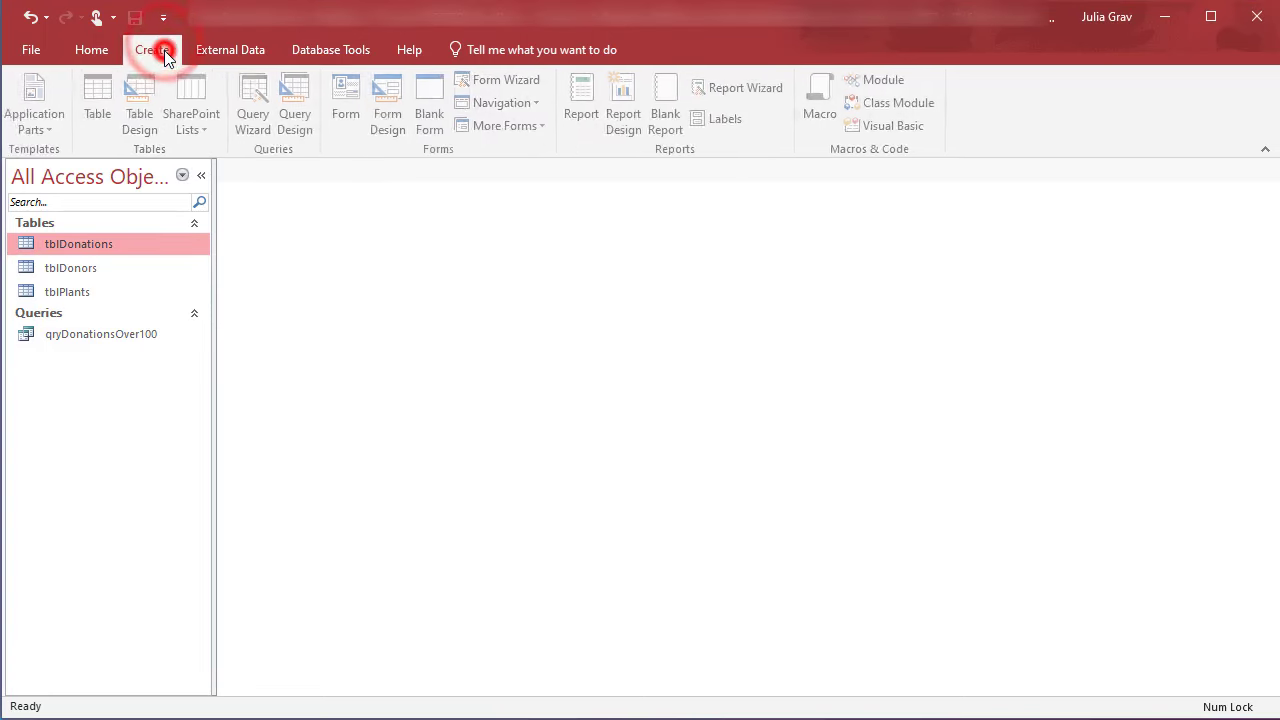
- Start a Query Design and add tblDonations, tblDonors and tblPlants from Show Table
left_click(301, 104)
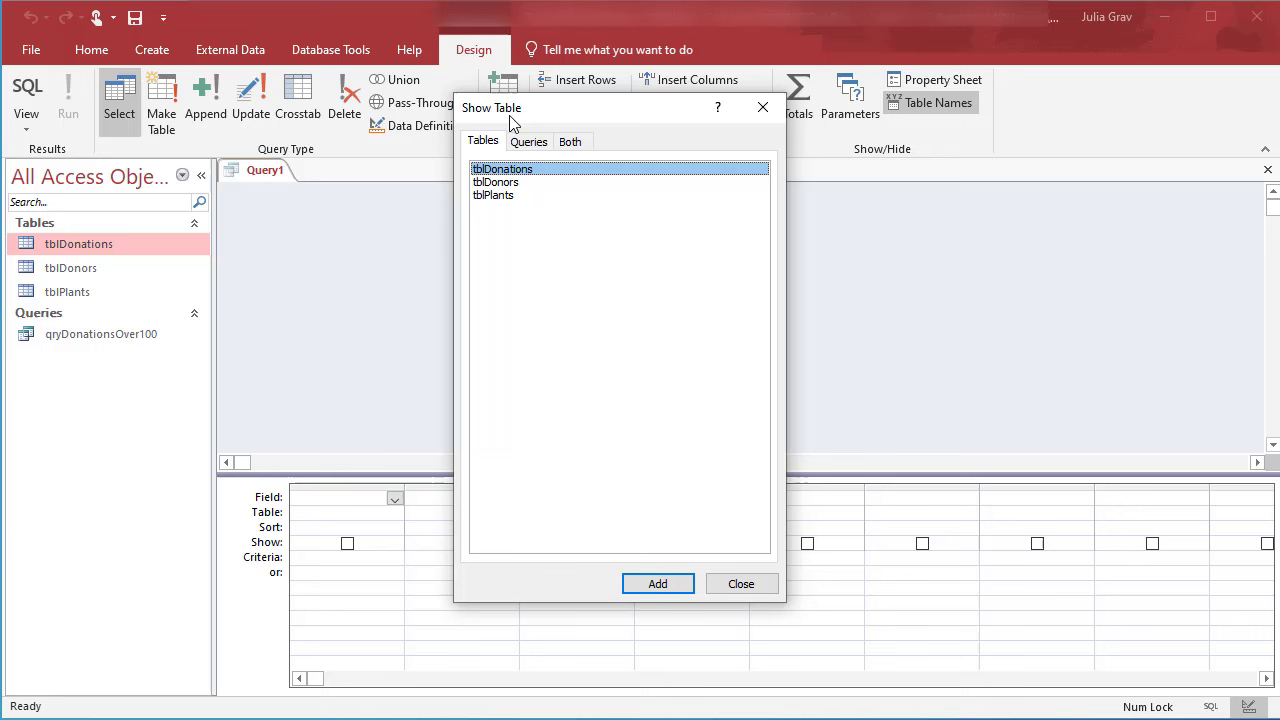
left_click(530, 196, "shift")
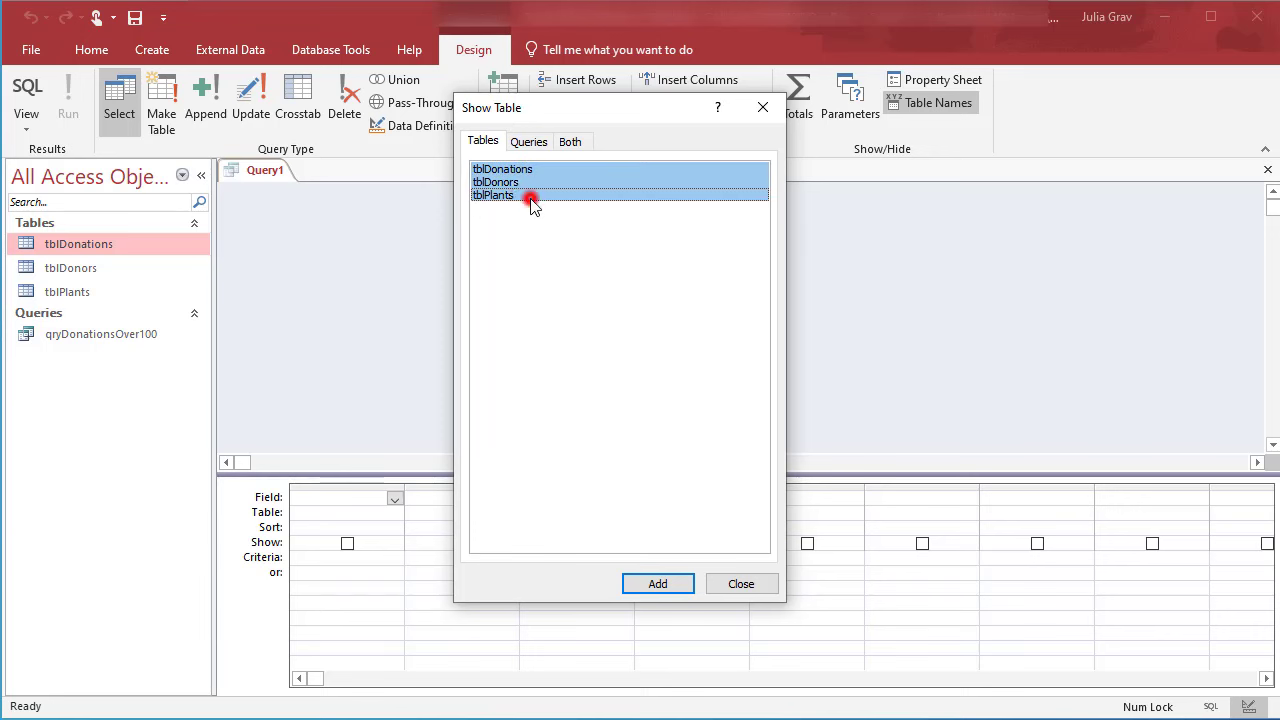
left_click(676, 588)
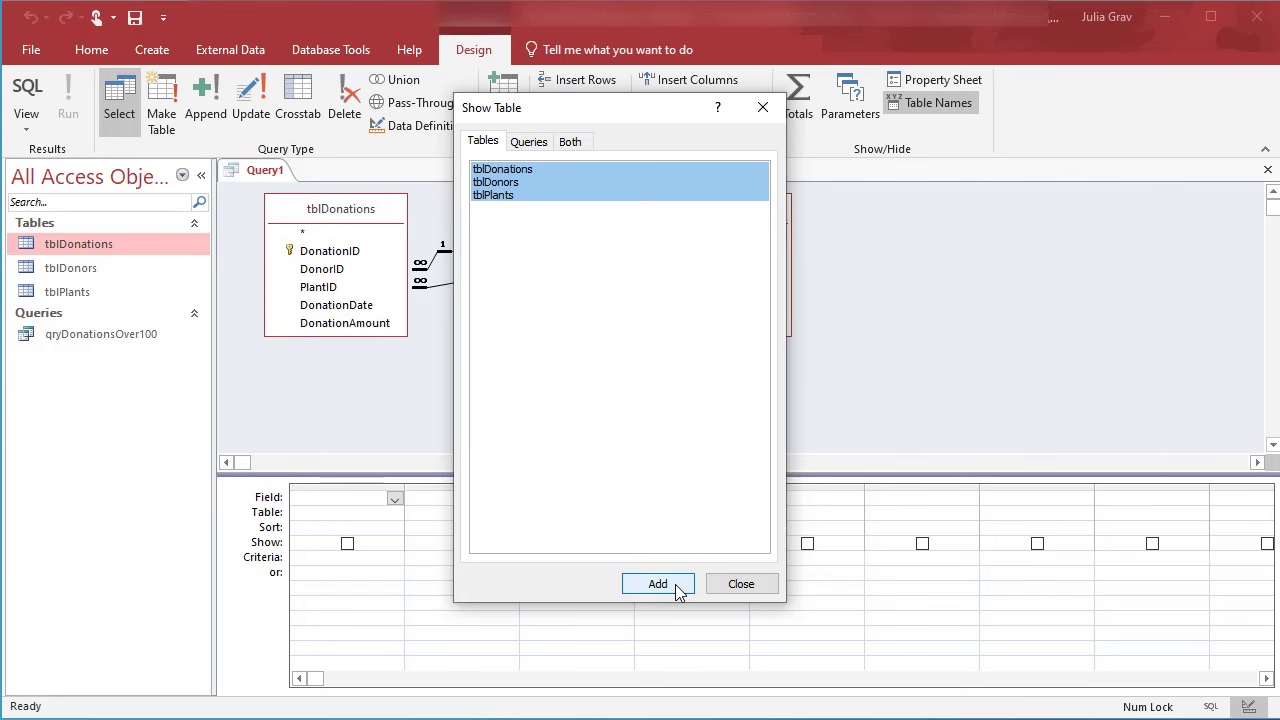
- Close Show Table and order the field lists as tblDonors, tblDonations, tblPlants
left_click(757, 590)
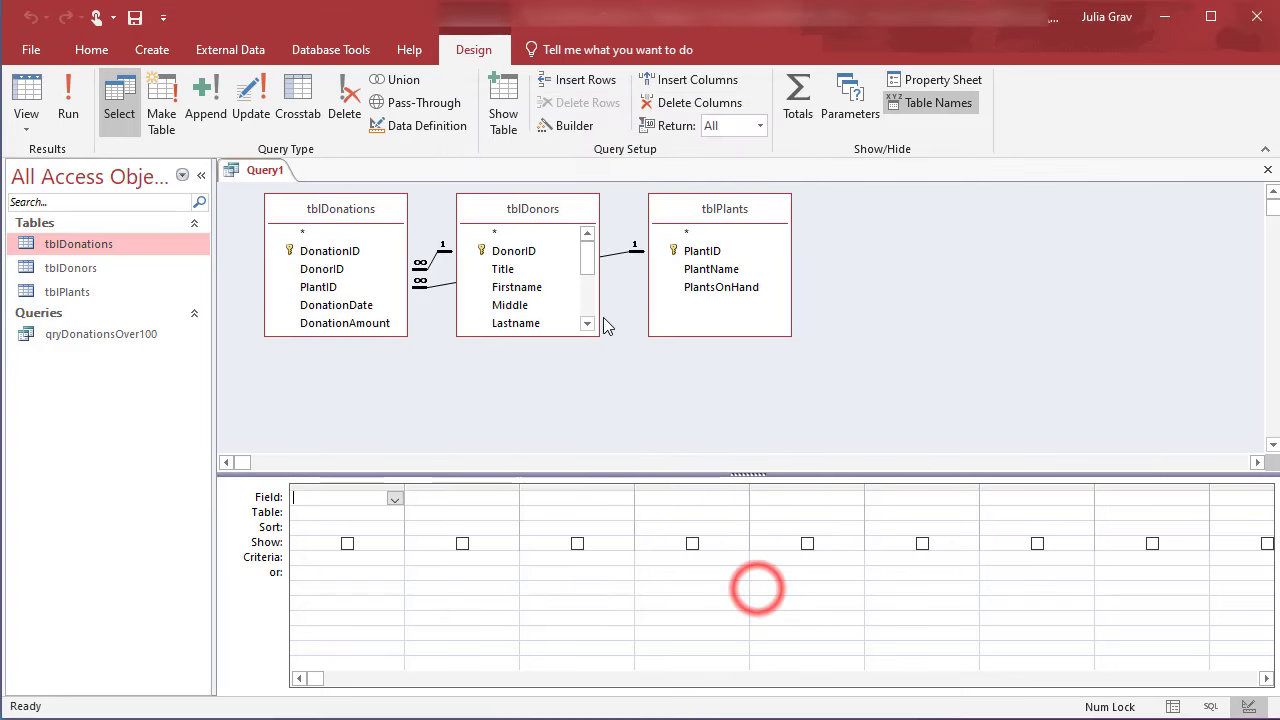
left_click_drag(490, 208, 272, 277)
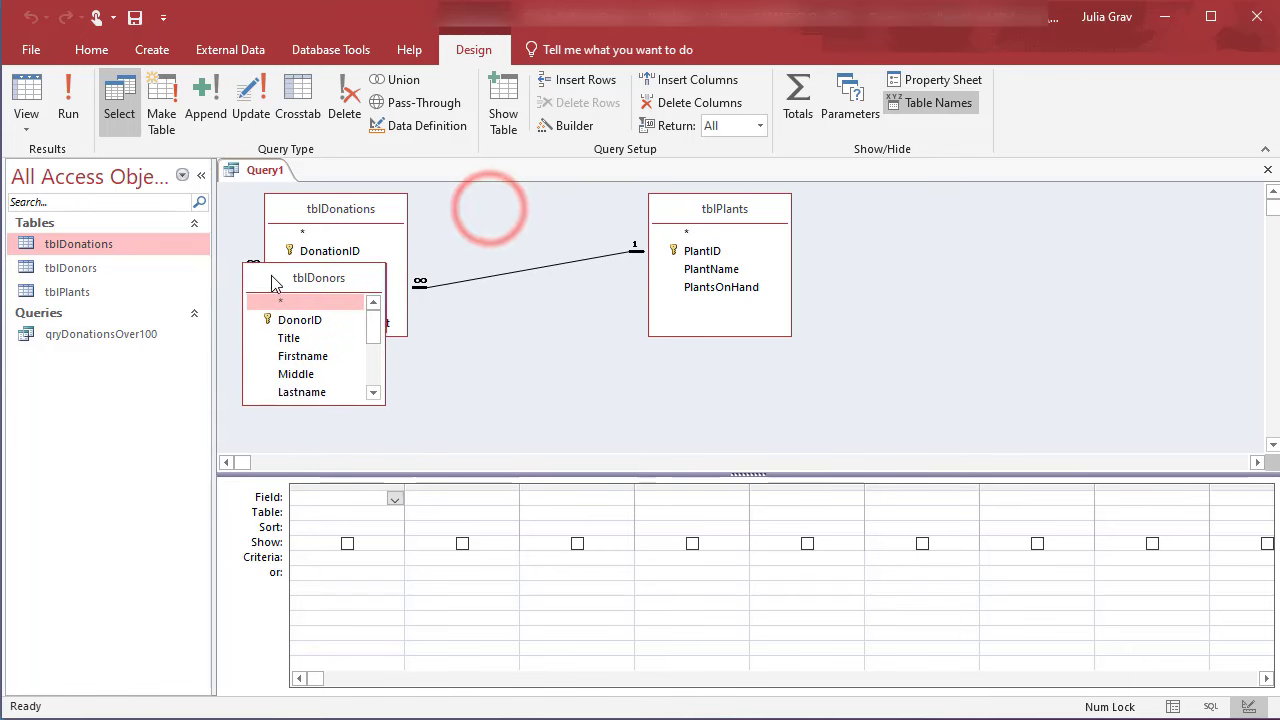
left_click_drag(329, 206, 502, 233)
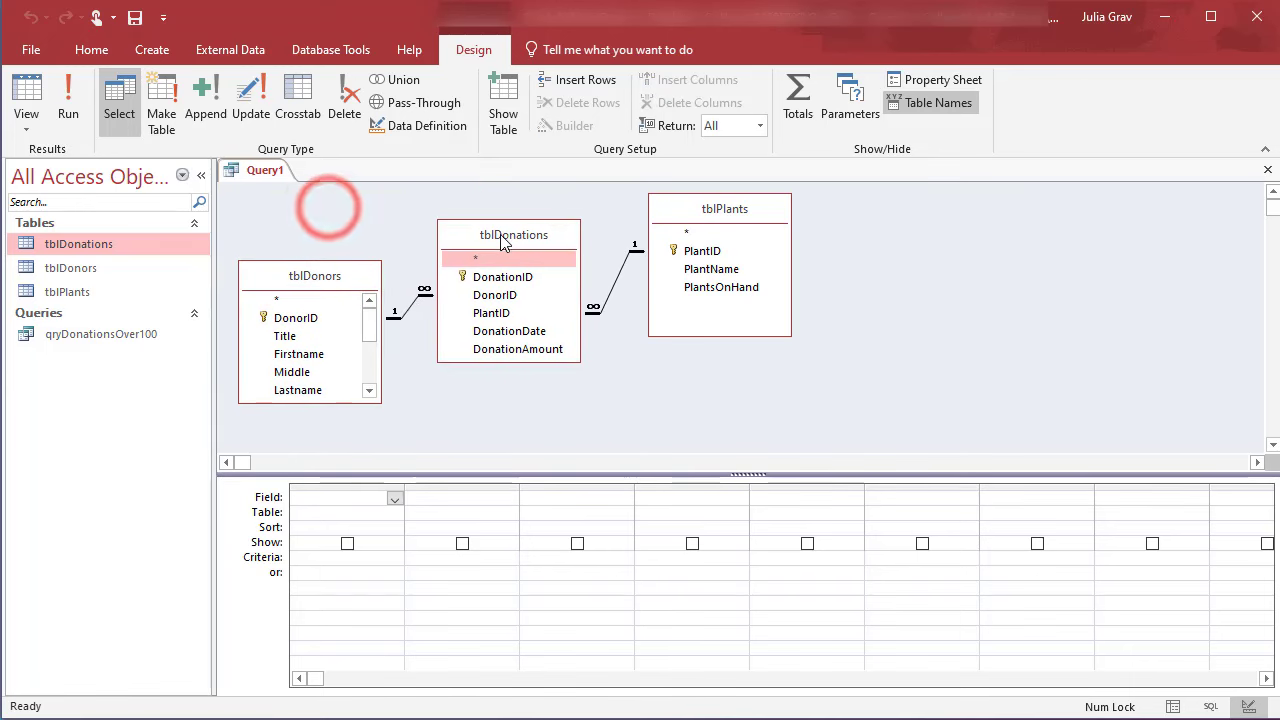
left_click(341, 263)
left_click_drag(341, 263, 336, 214)
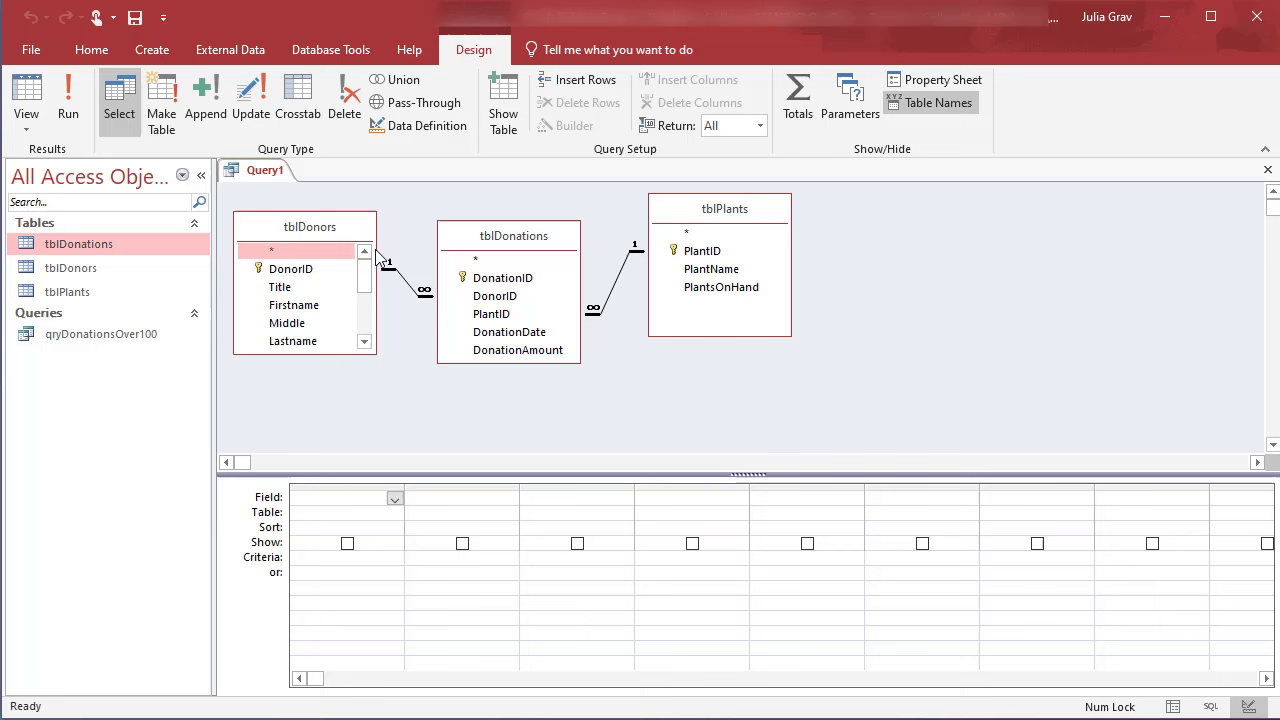
- Enlarge the tblDonors field list so its fields through ENewsletter are visible
left_click_drag(314, 353, 318, 452)
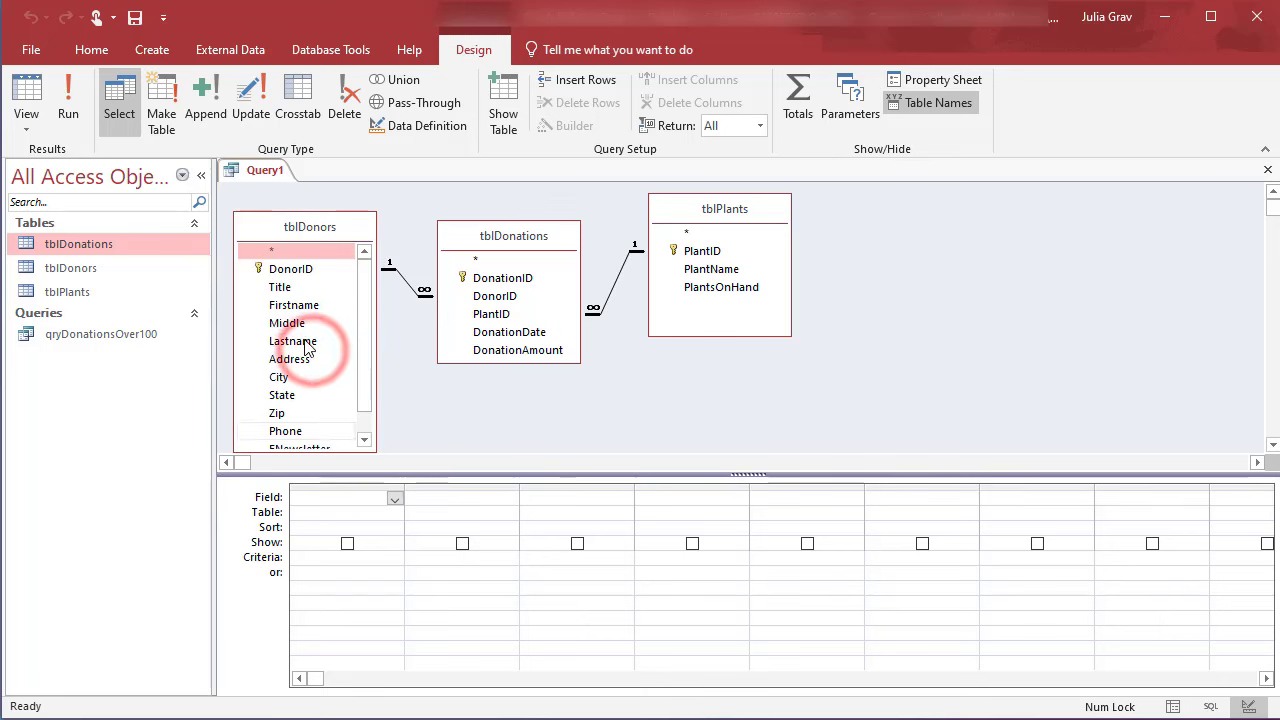
mouse_move(306, 237)
left_mouse_down()
mouse_move(346, 257)
mouse_move(334, 226)
mouse_move(309, 219)
left_mouse_up()
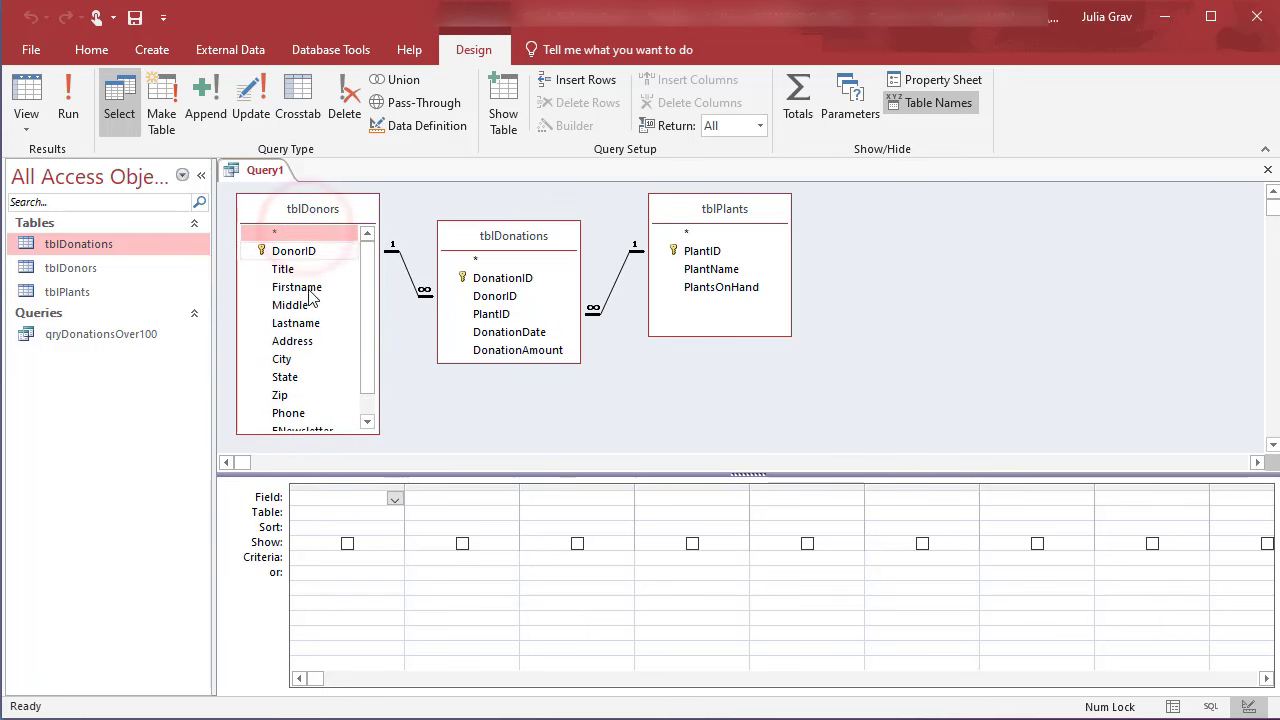
left_click_drag(323, 435, 331, 452)
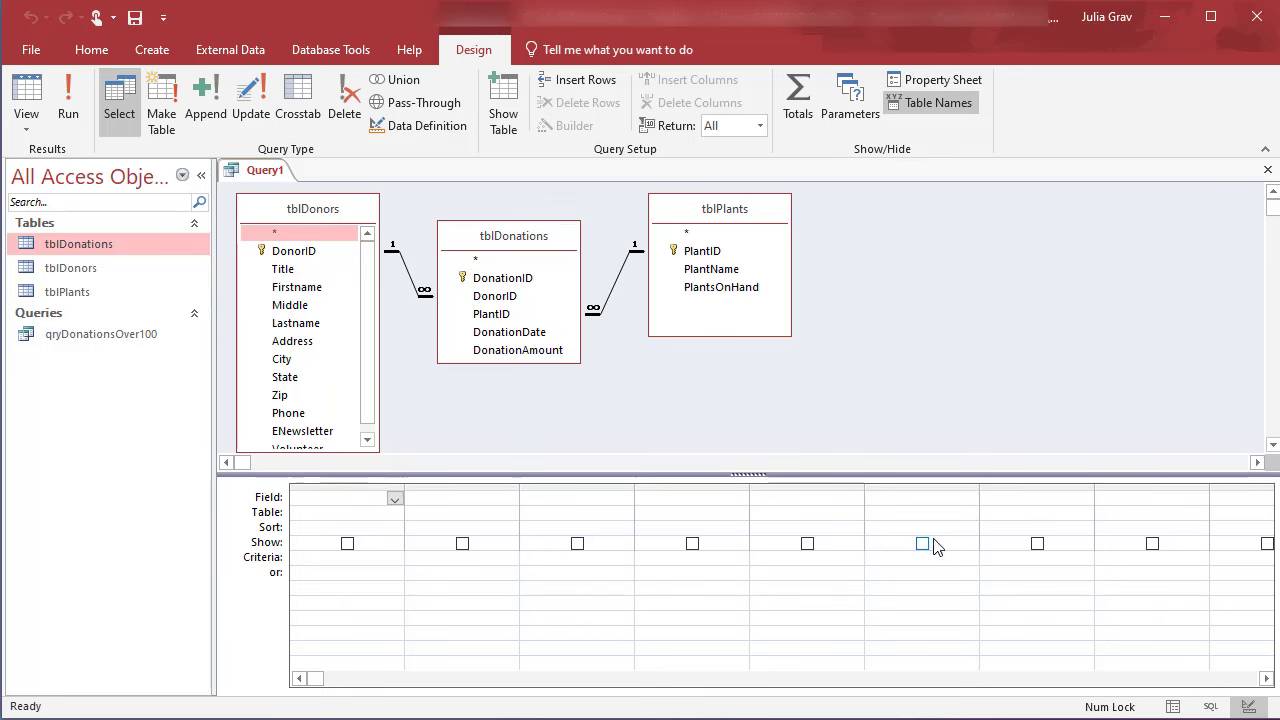
- Add DonationDate from tblDonations, then Lastname and Firstname from tblDonors, to the grid
left_click(520, 338)
double_click(520, 338)
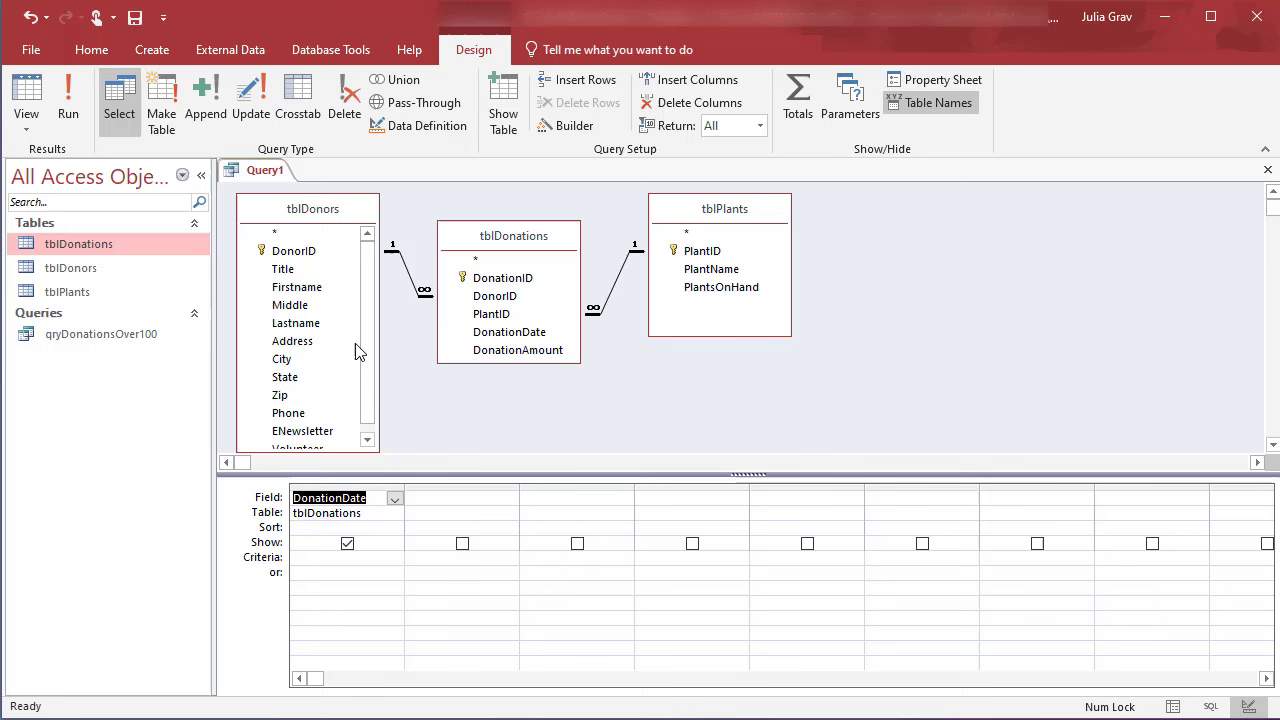
left_click(322, 325)
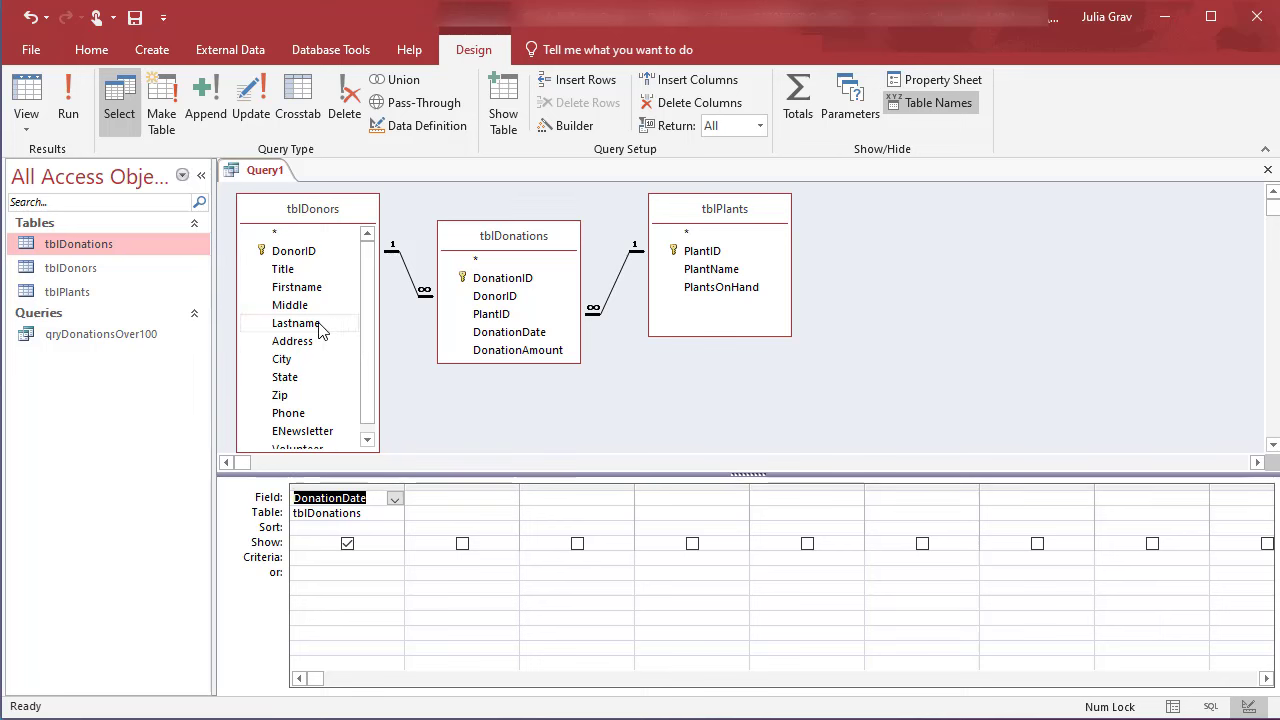
double_click(318, 325)
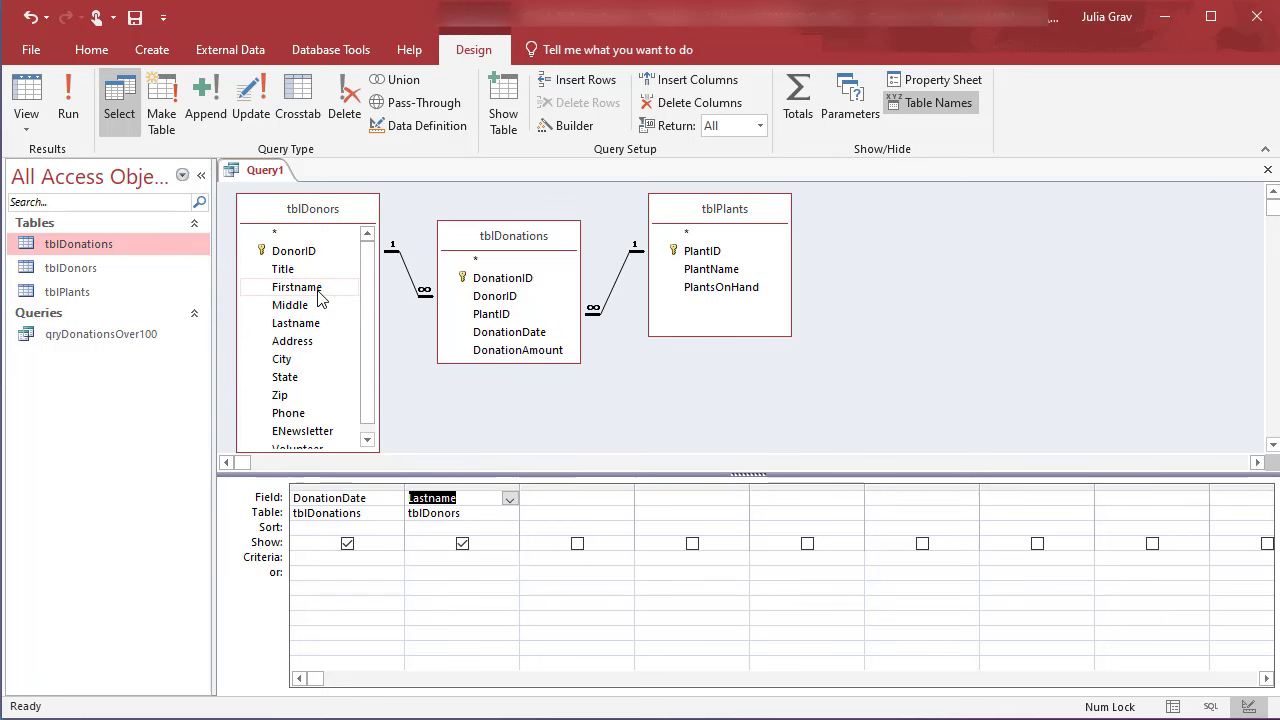
double_click(318, 289)
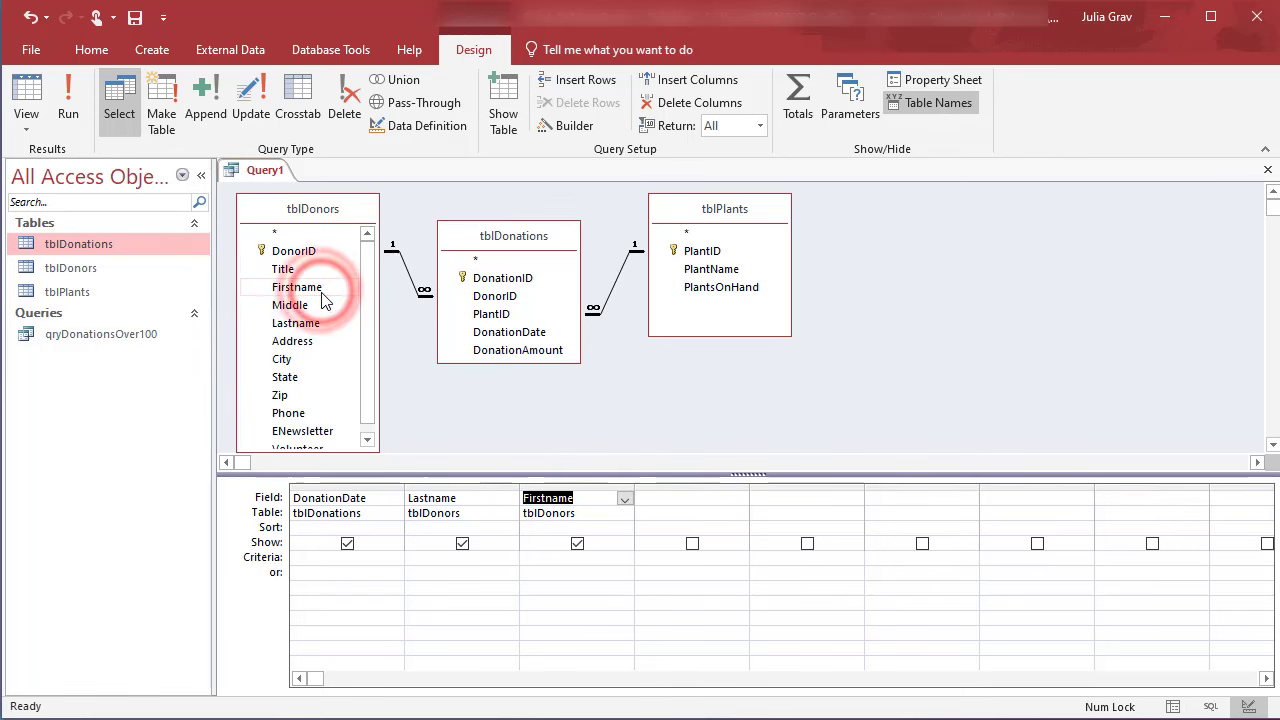
- Add Phone, DonationAmount and PlantName as the remaining grid columns
left_click(307, 420)
left_click(308, 421)
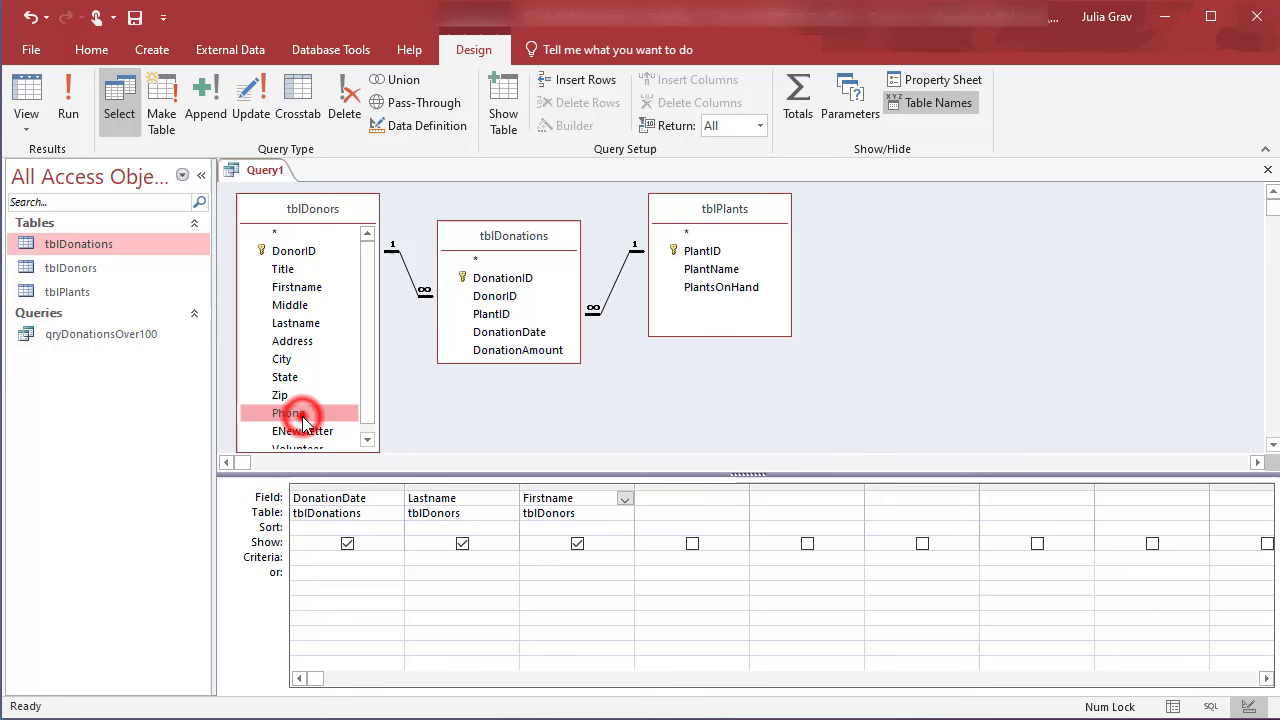
double_click(311, 423)
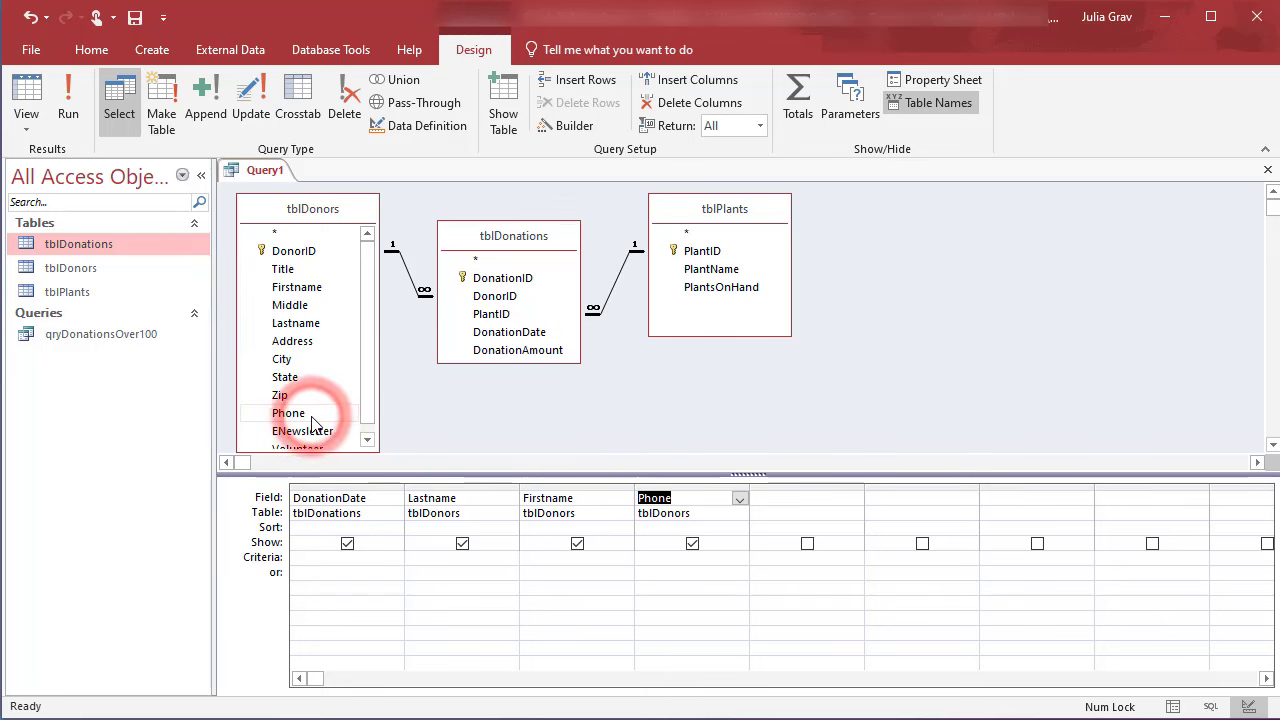
double_click(494, 350)
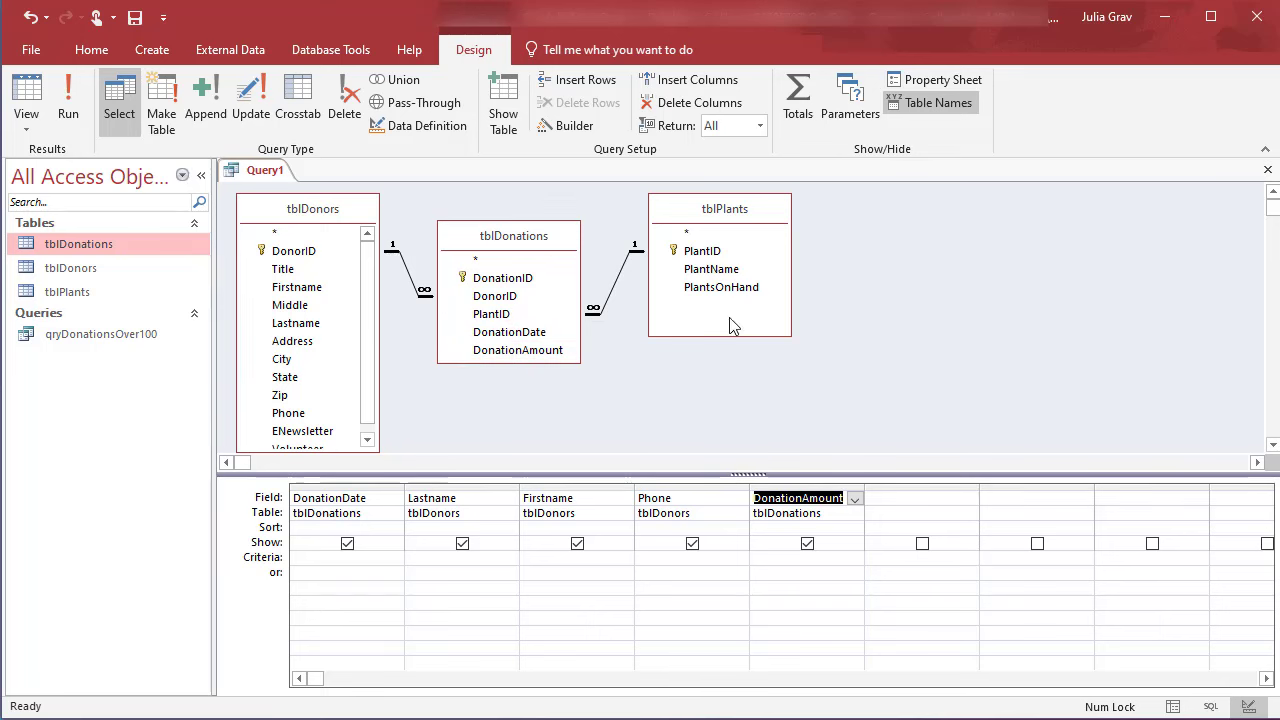
double_click(731, 278)
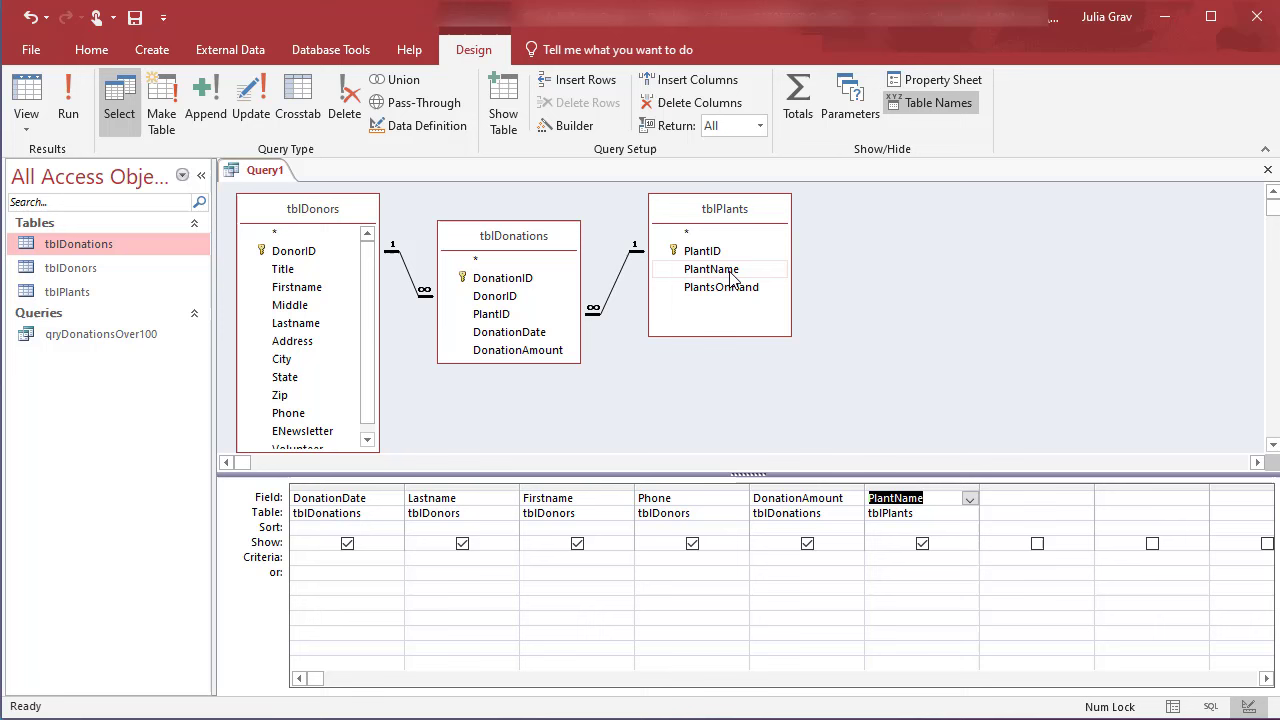
- Save the new query as qryPlantPickupList
right_click(272, 167)
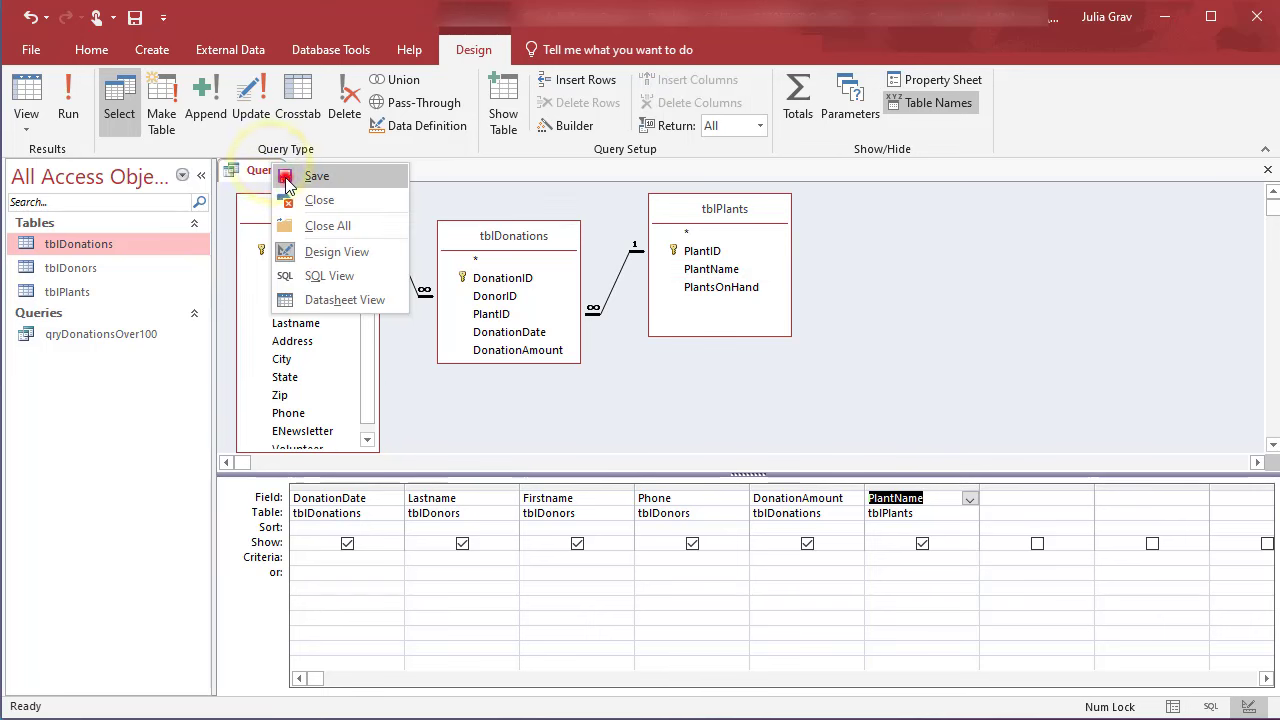
left_click(300, 176)
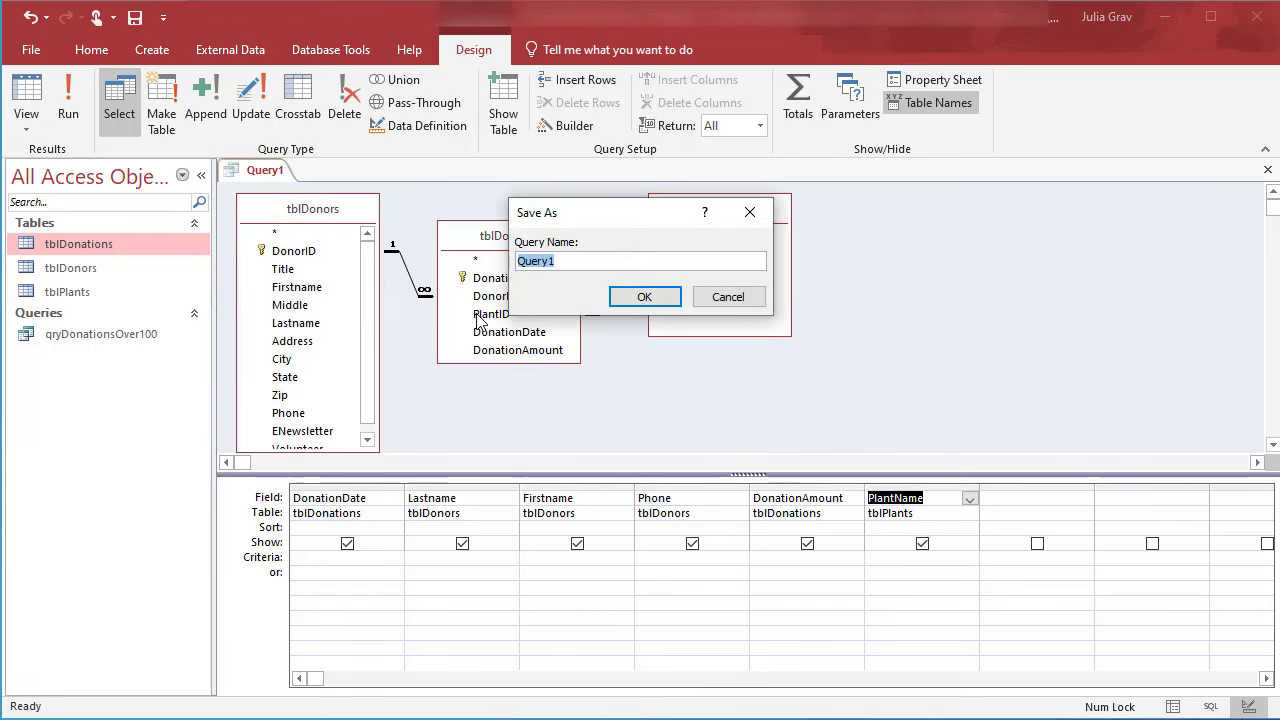
type("qryPlantPickupList")
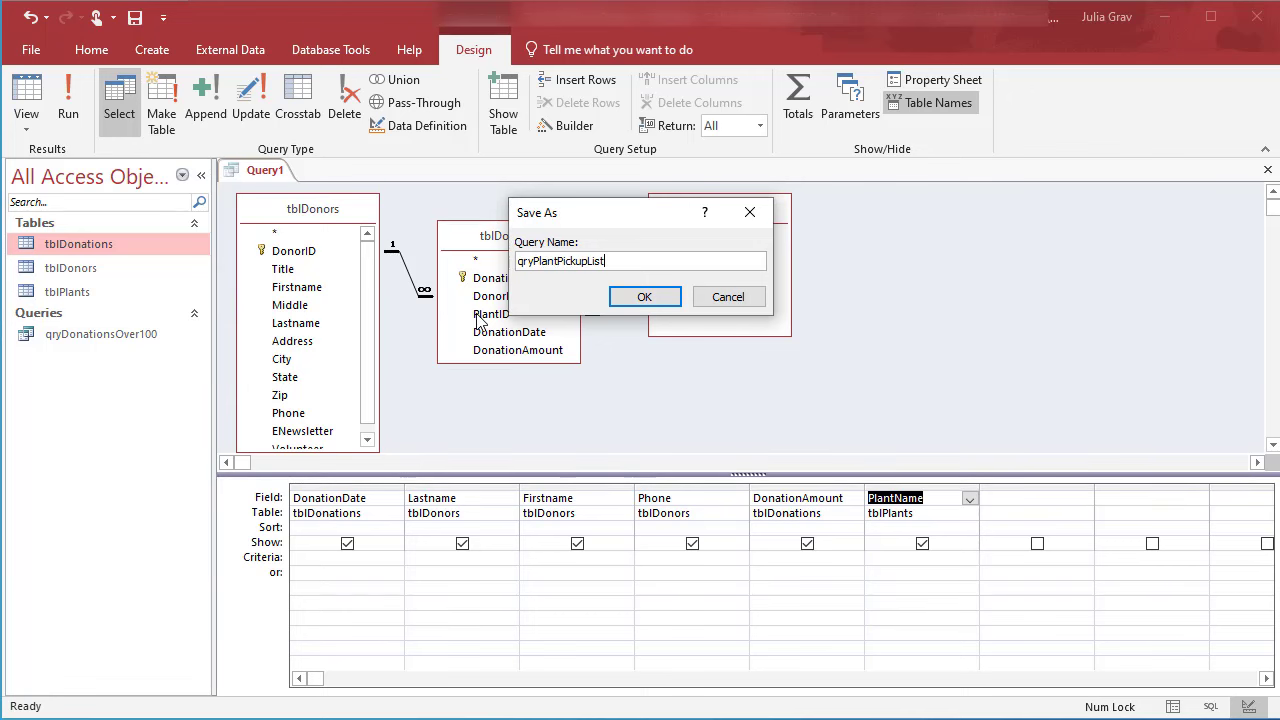
key("Return")
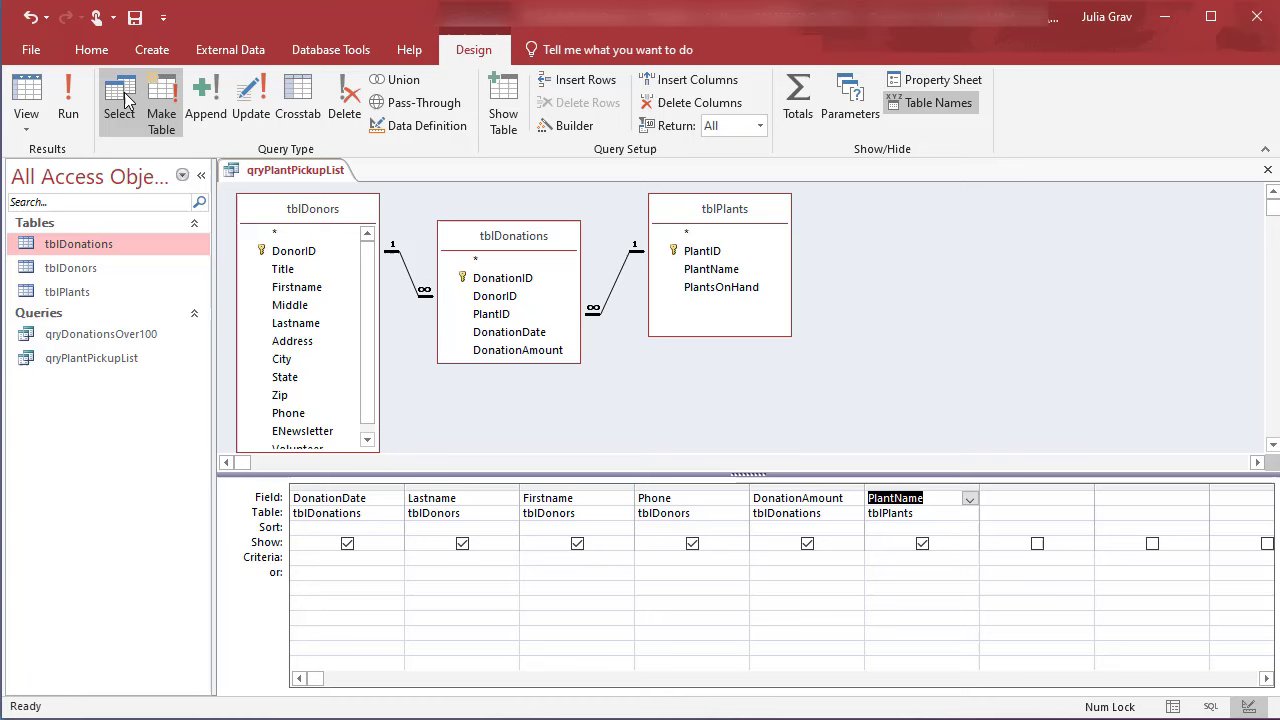
- Run qryPlantPickupList to show its 10 donation records and save the query
left_click(67, 103)
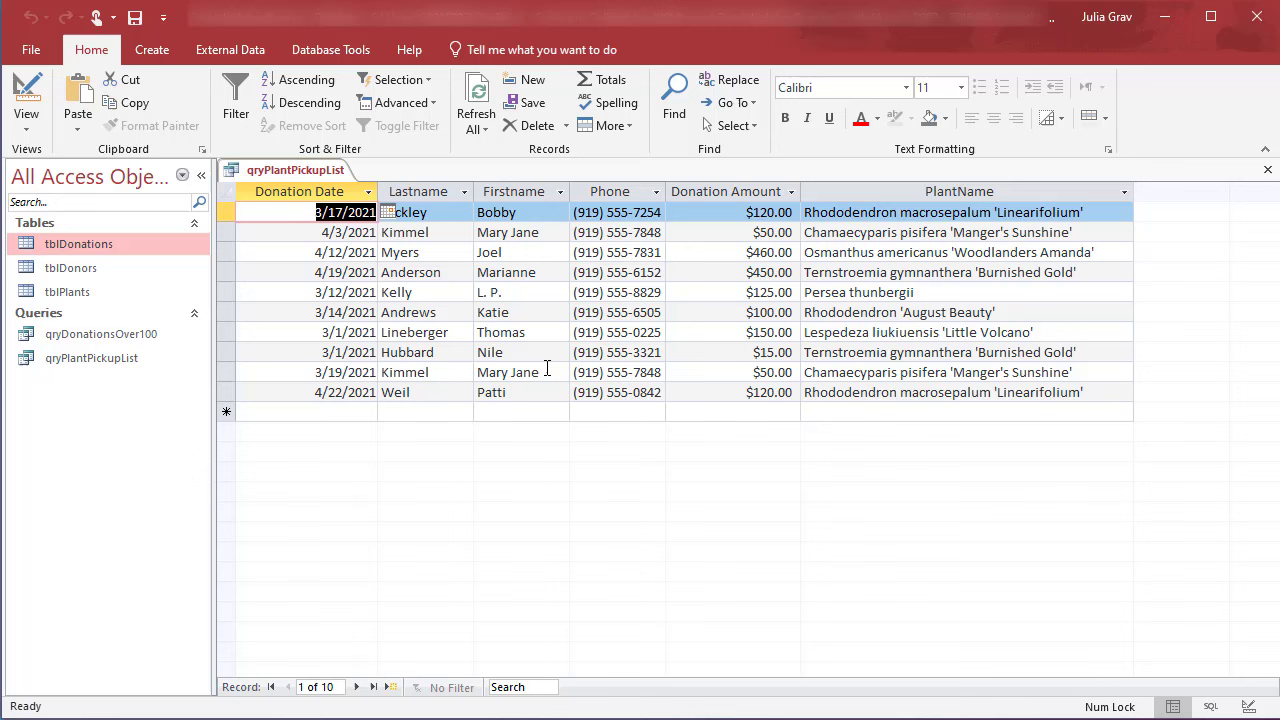
right_click(292, 172)
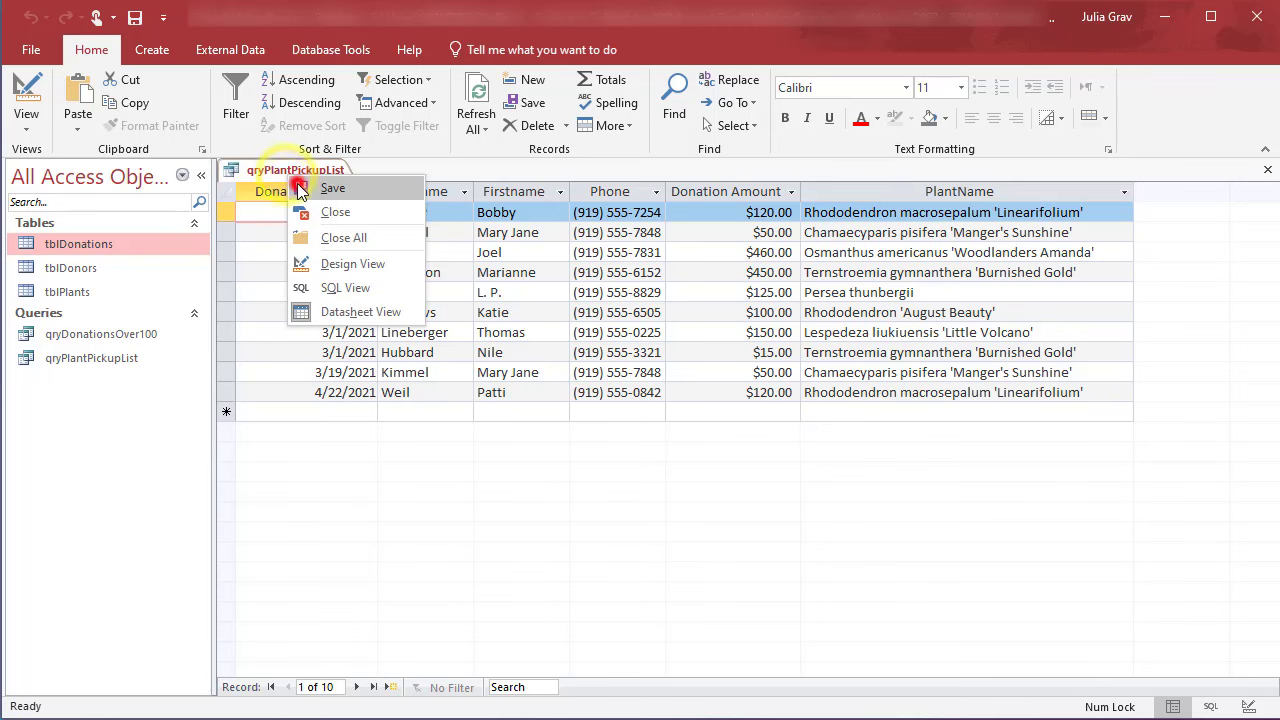
left_click(300, 190)
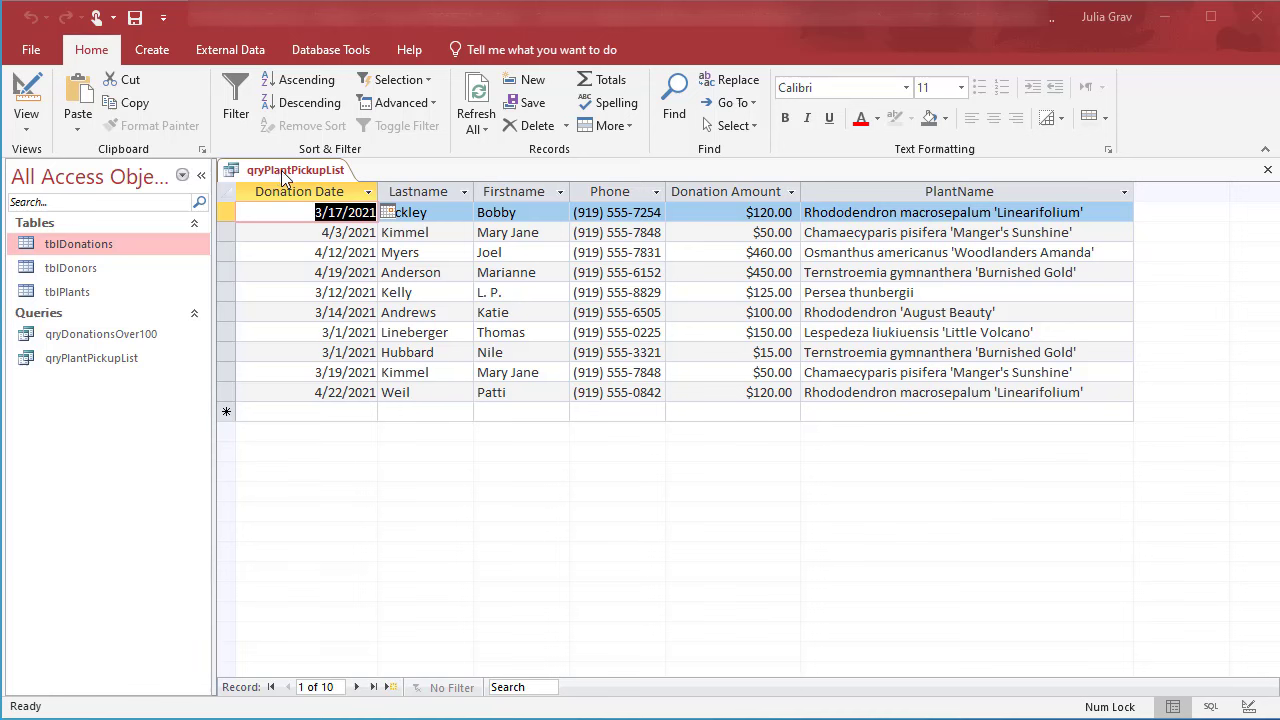
left_click(324, 218)
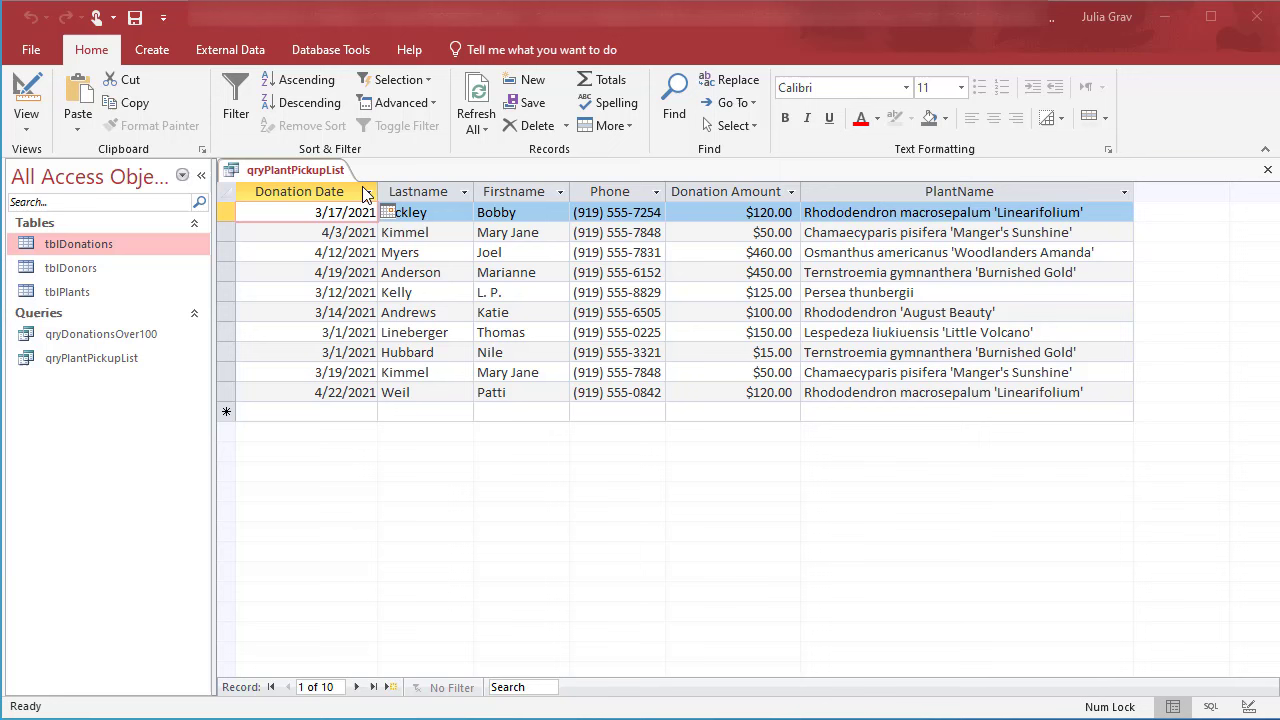
right_click(331, 176)
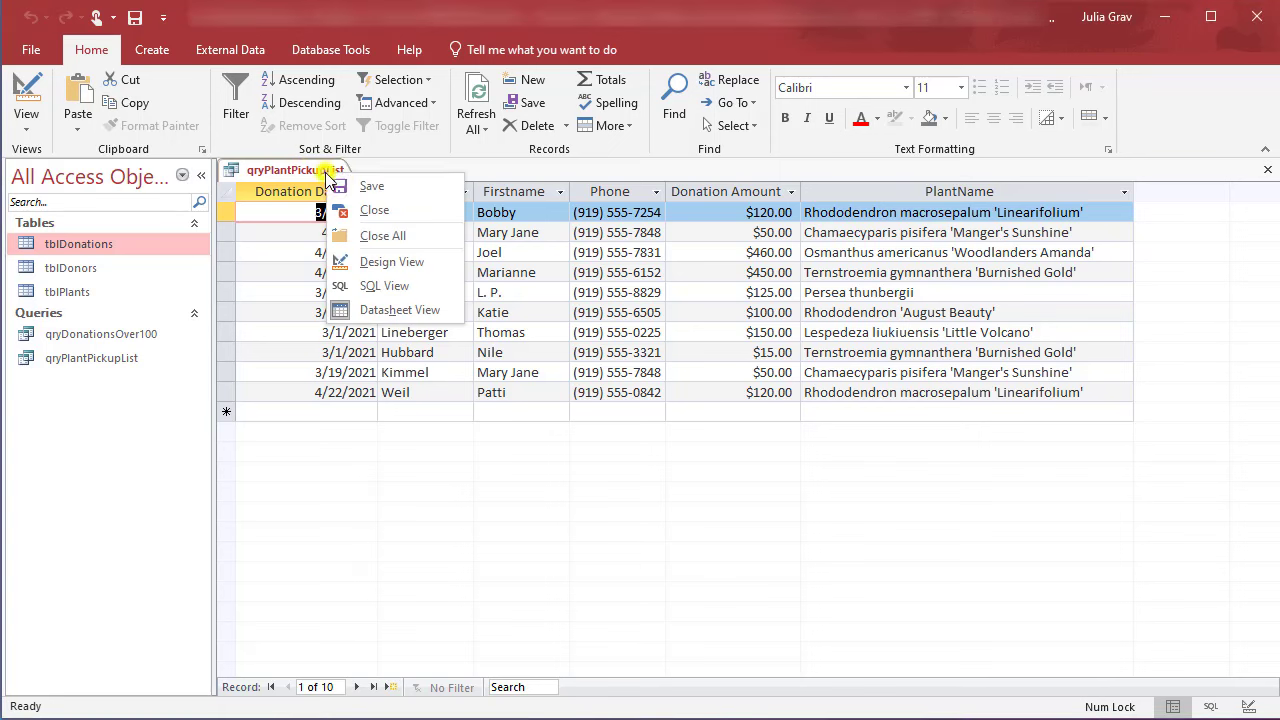
- In Design View, sort DonationDate Descending and Lastname Ascending
left_click(390, 262)
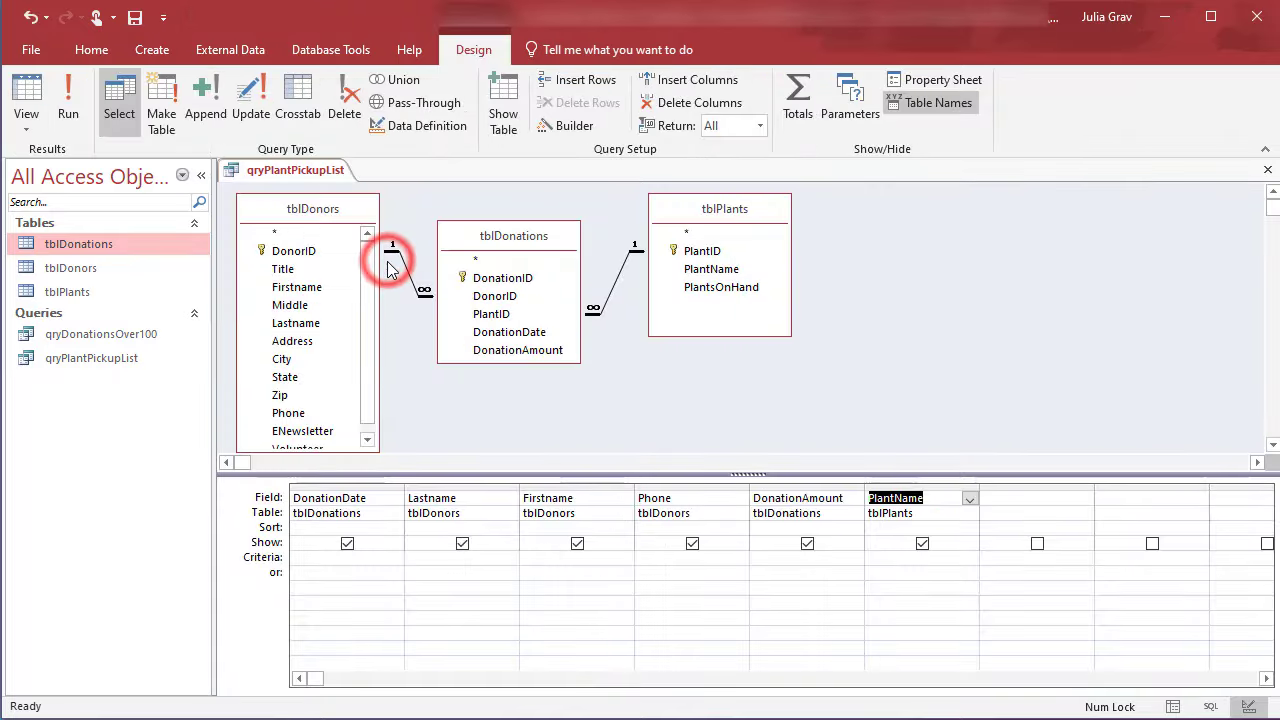
left_click(346, 528)
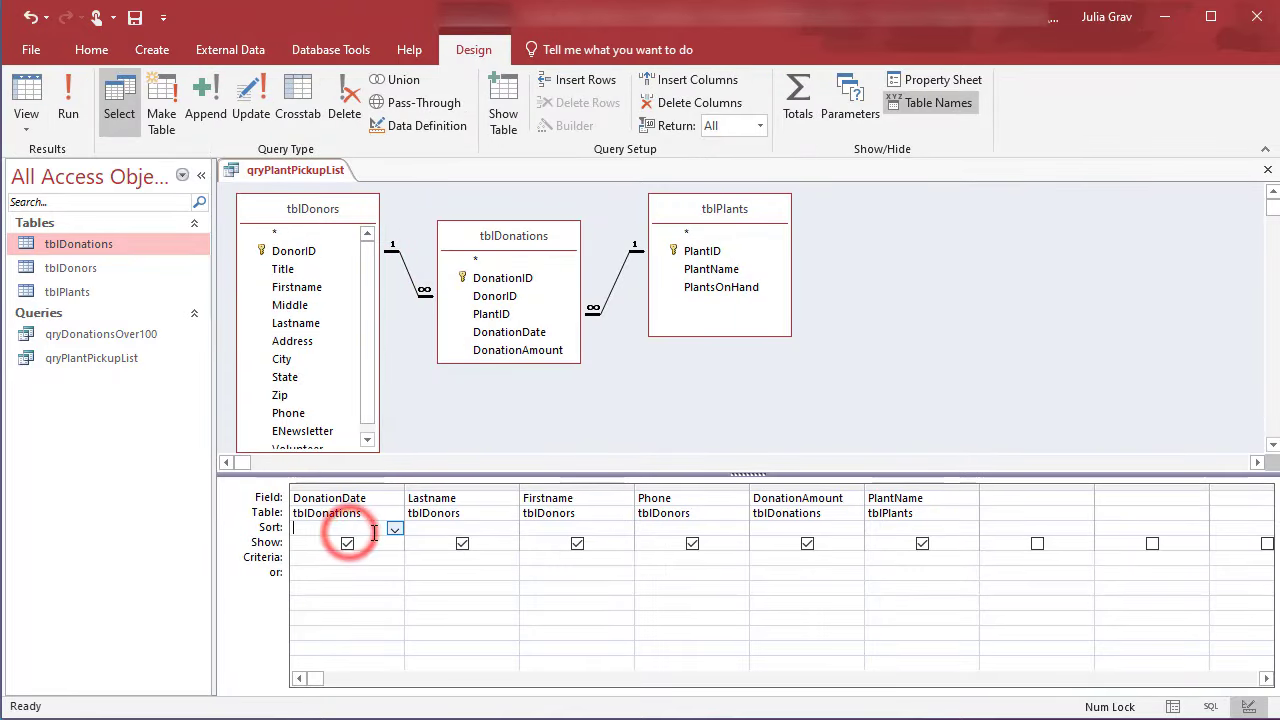
left_click(394, 529)
left_click(393, 557)
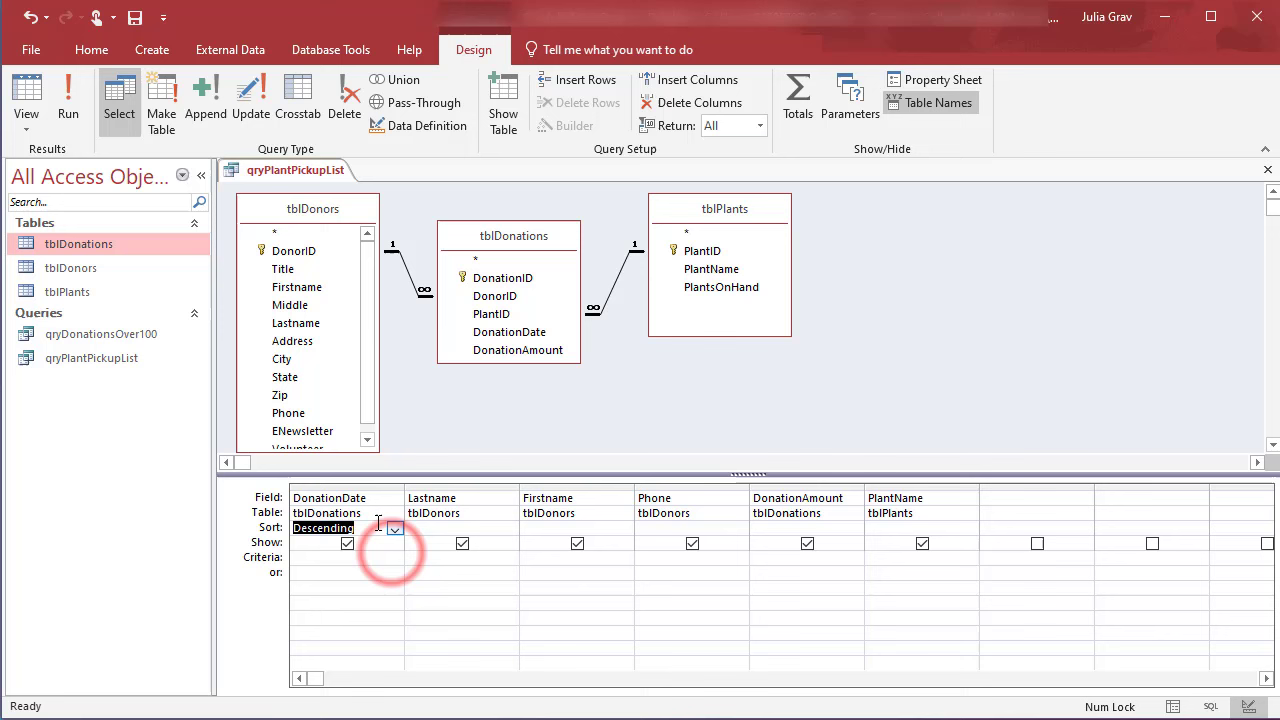
left_click(455, 528)
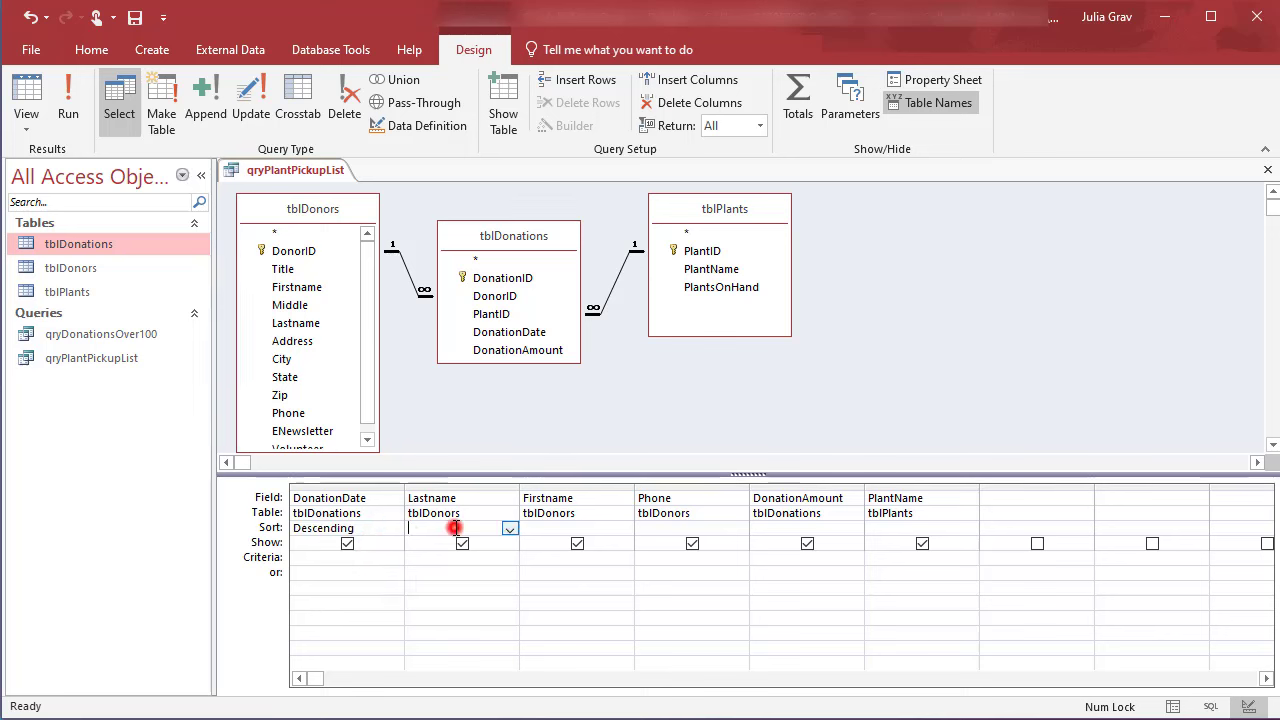
left_click(509, 528)
left_click(512, 540)
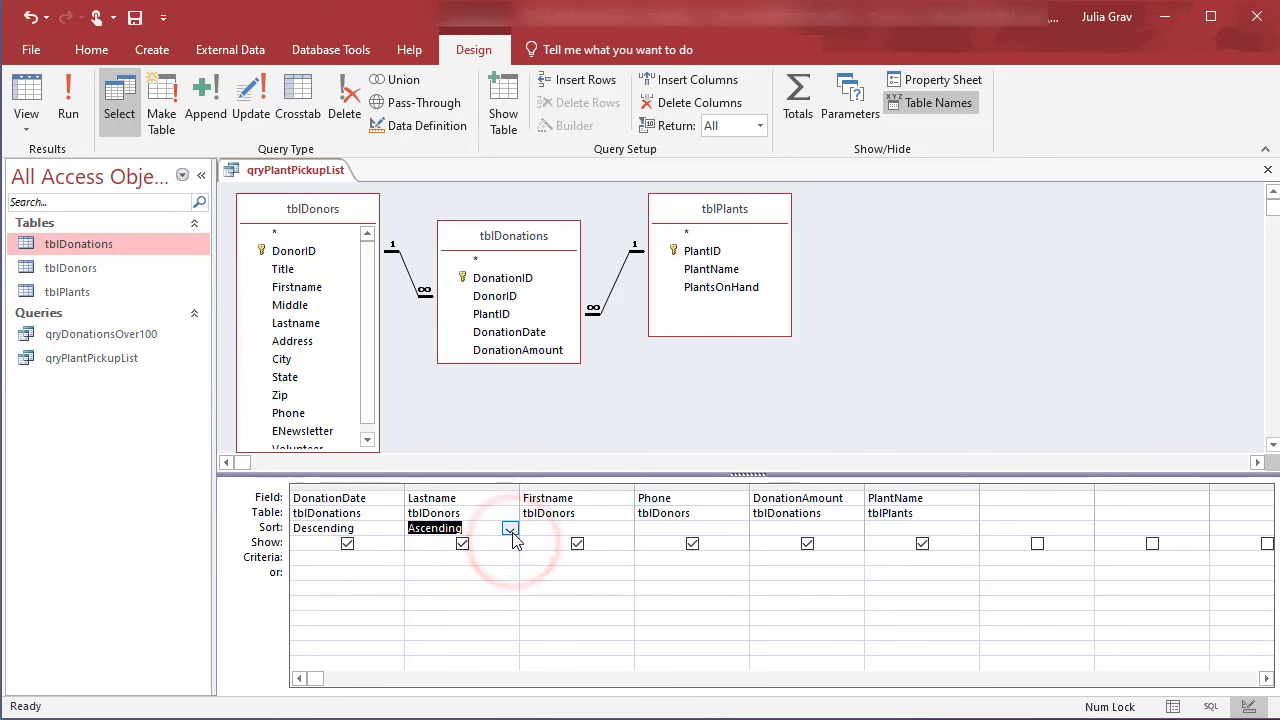
- Save the new sort order and run the query to check the results
right_click(283, 177)
left_click(305, 185)
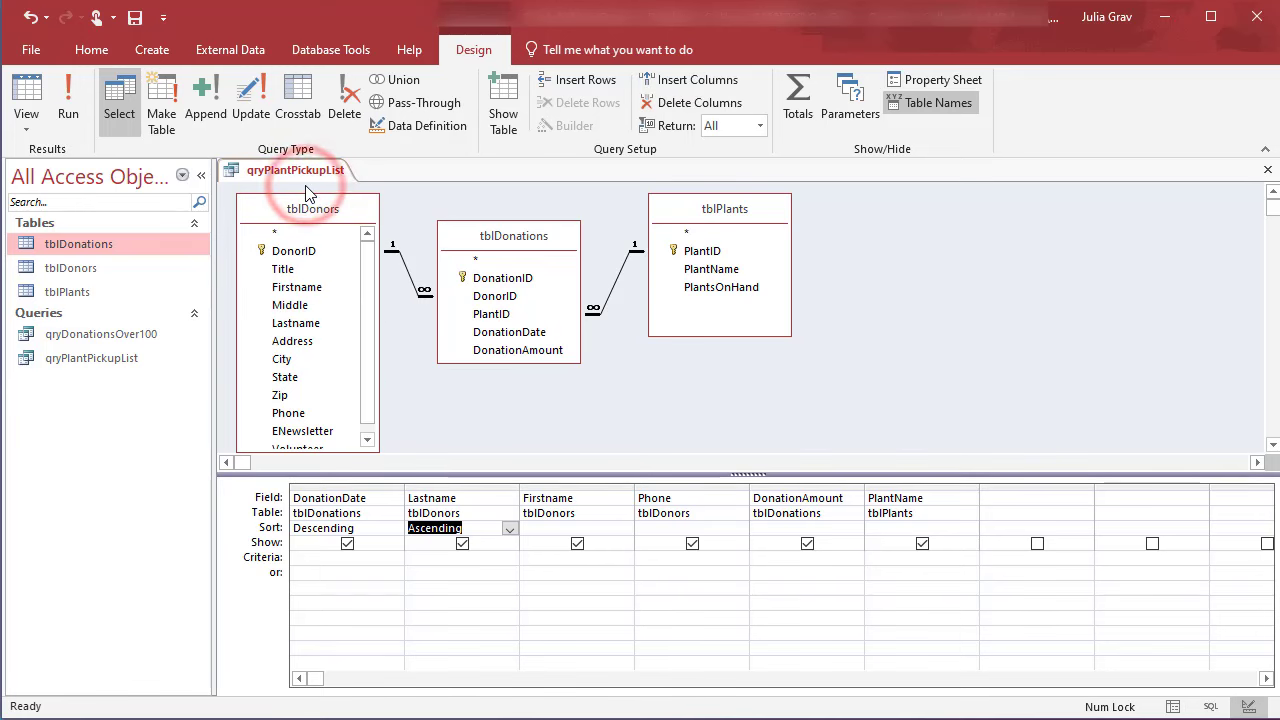
left_click(68, 114)
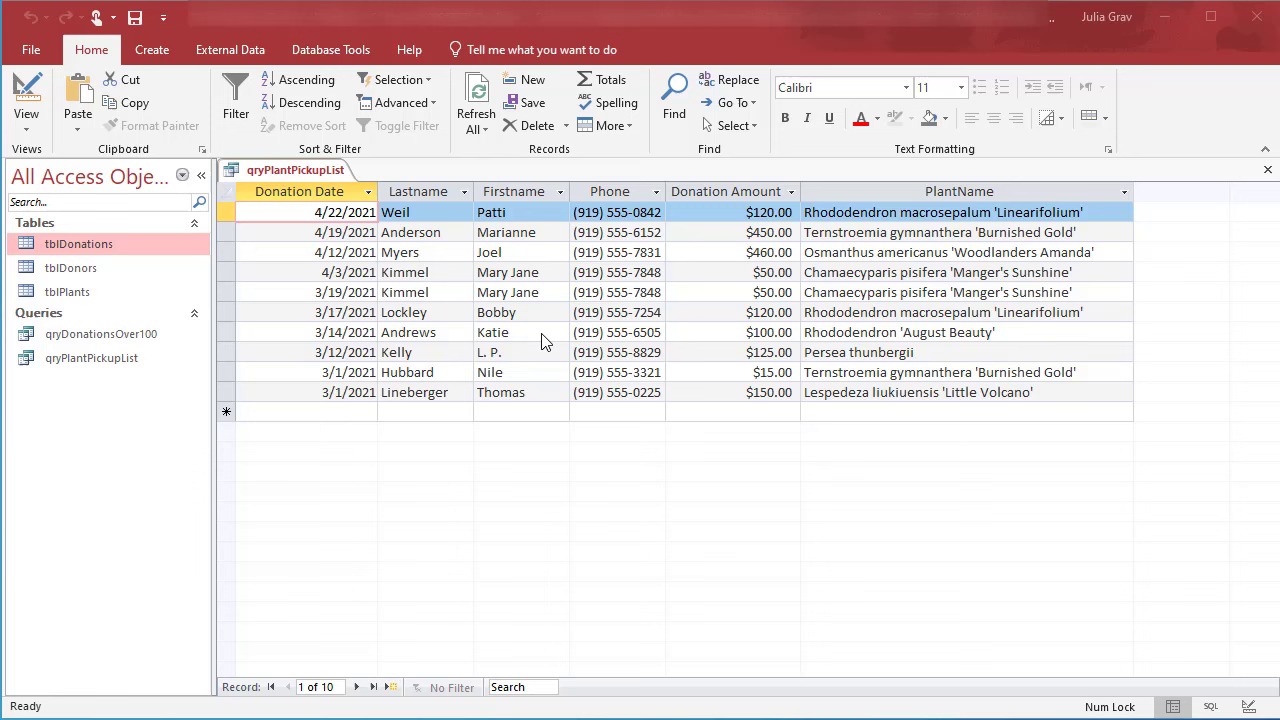
- Bring up the qryPlantPickupList tab menu to return to Design View
right_click(316, 178)
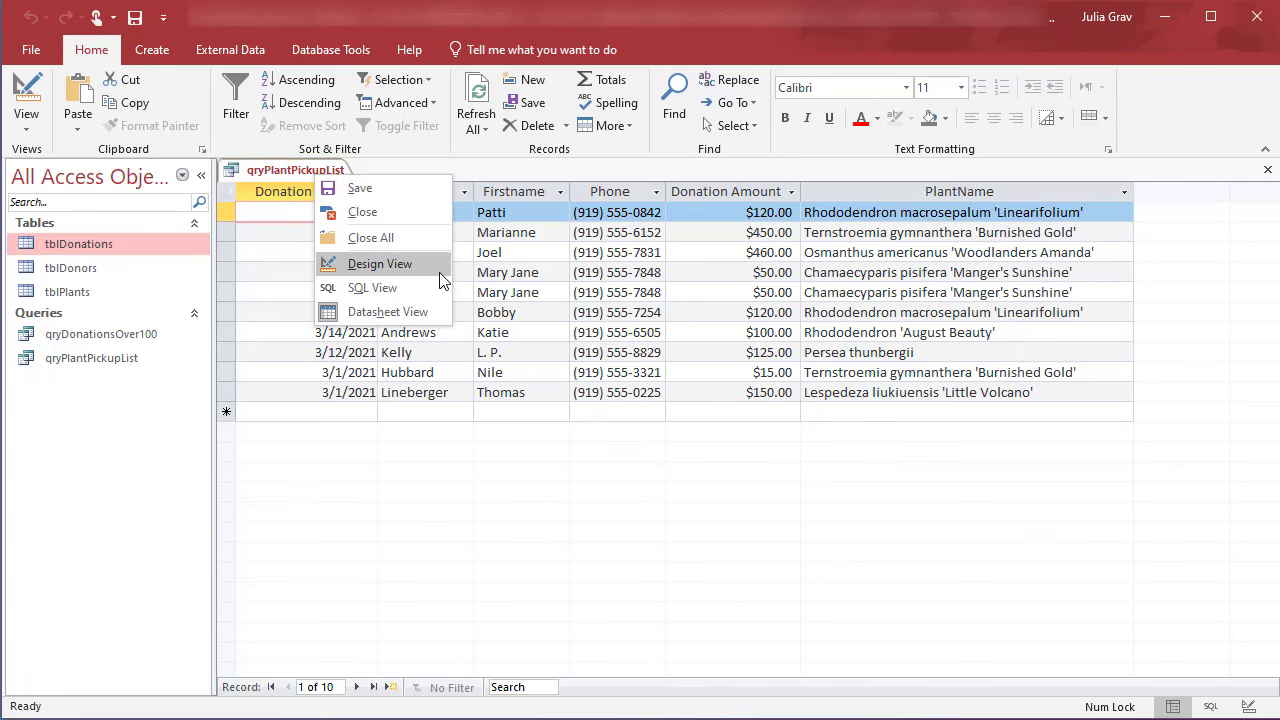
- Add the criterion >#April 1, 2021# to DonationDate and run the query, leaving 4 records
left_click(433, 264)
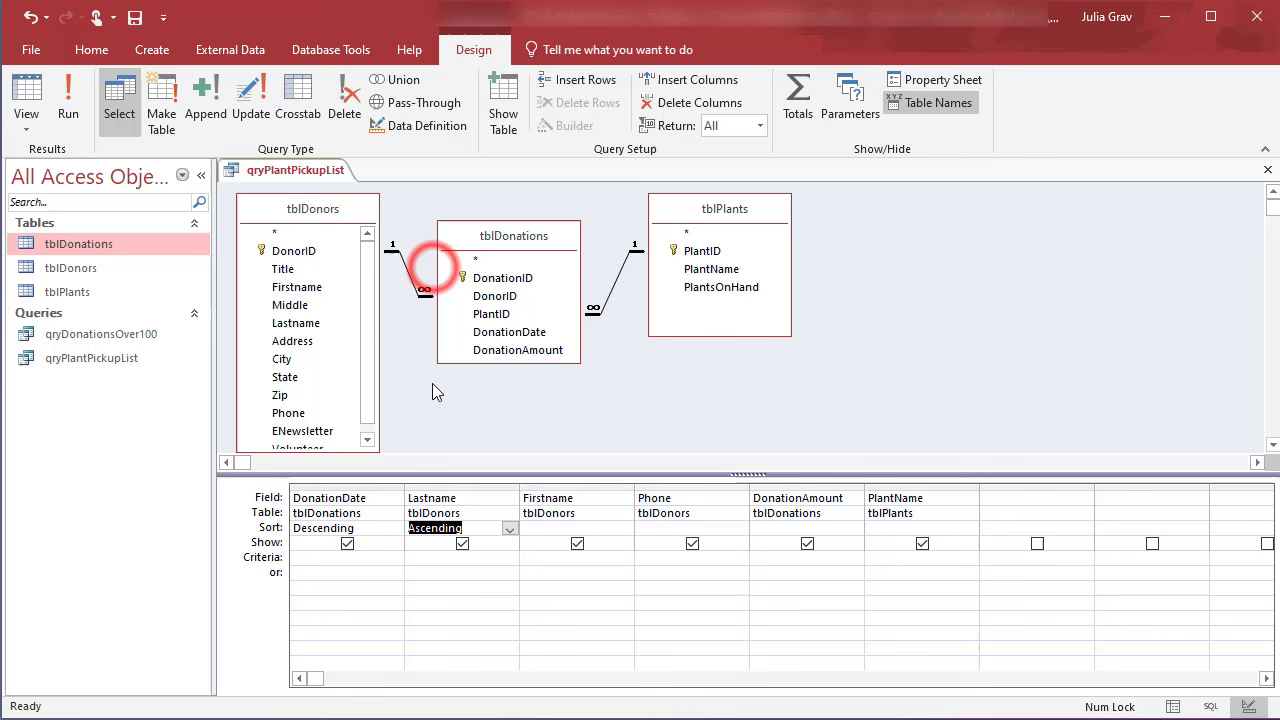
left_click(368, 556)
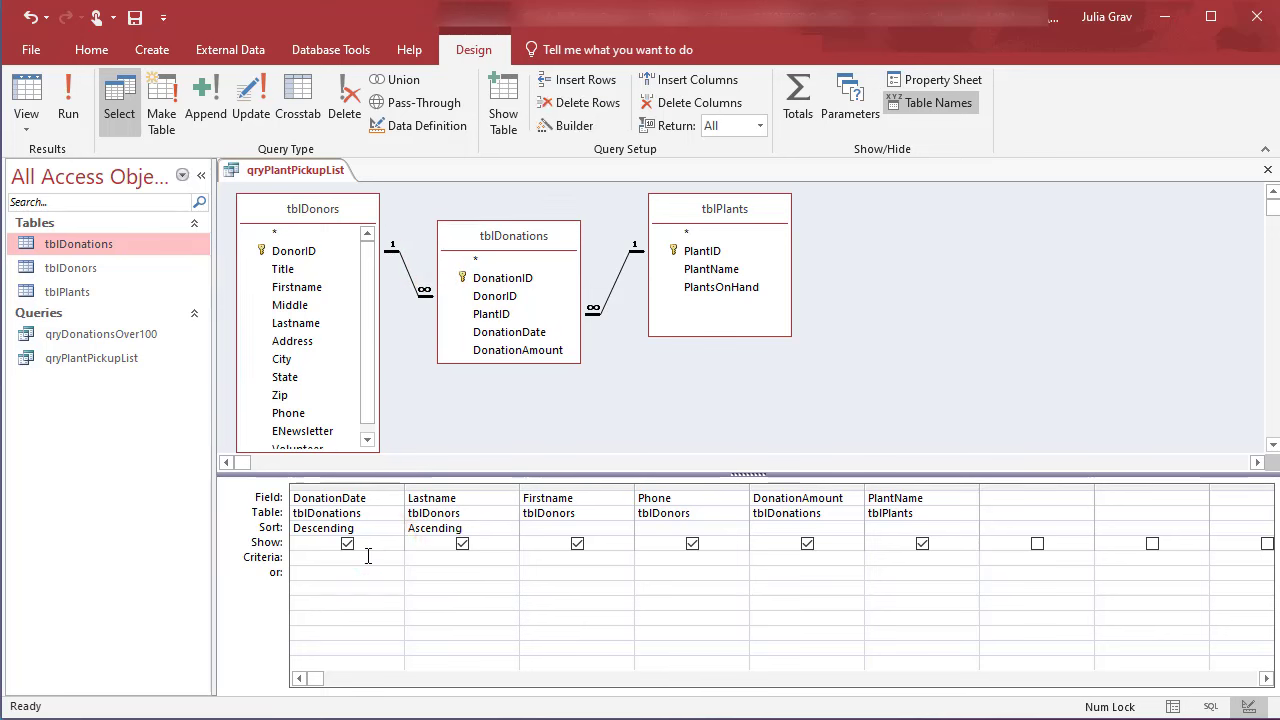
type(">")
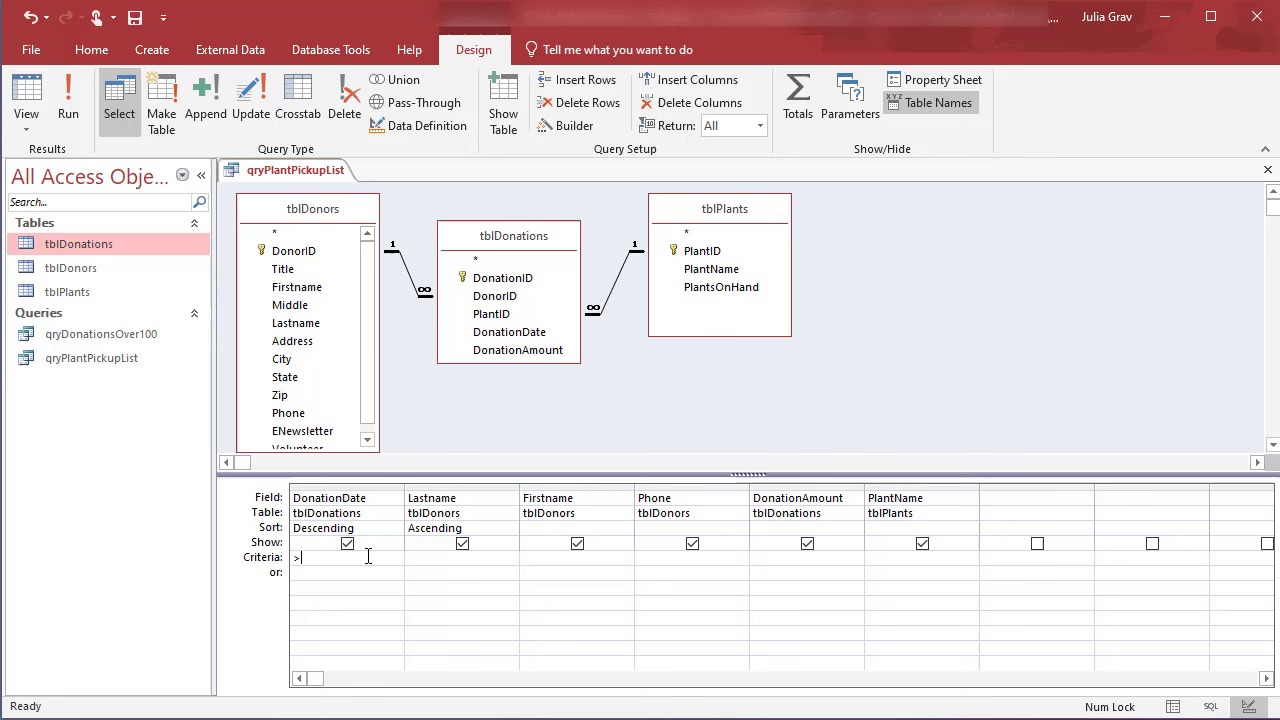
type("April 1, 2021")
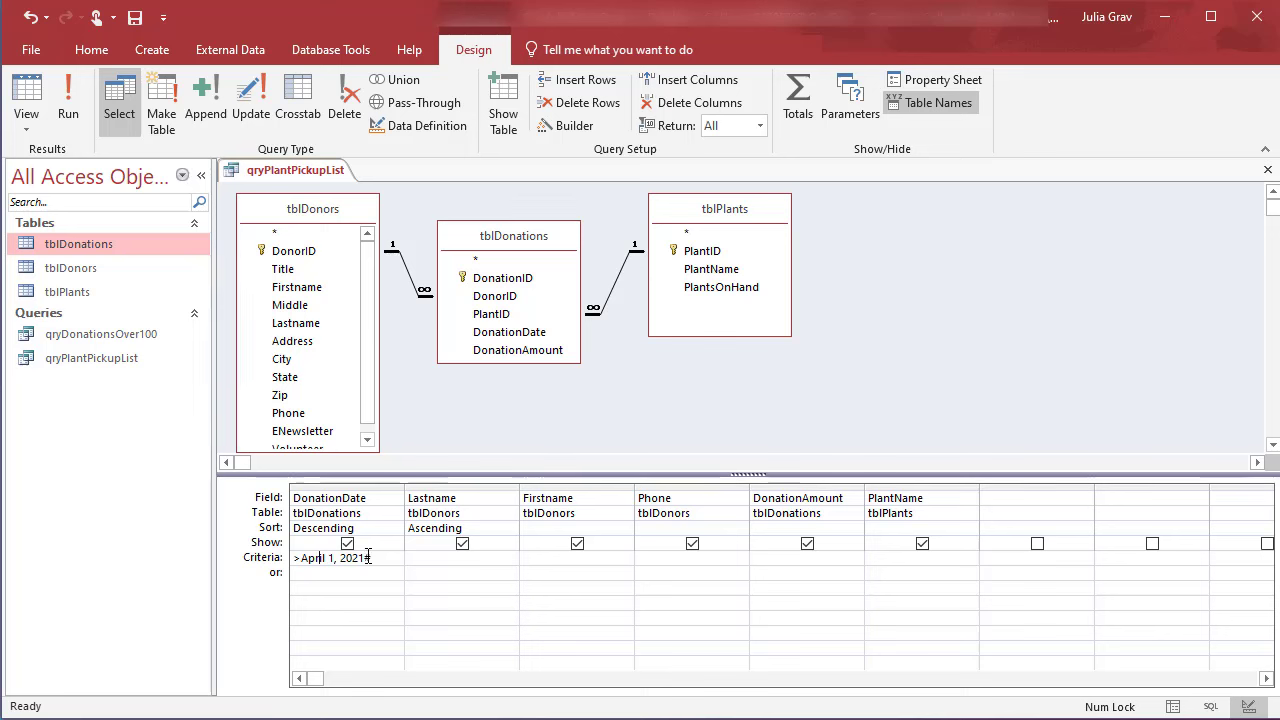
type("#")
left_click(66, 112)
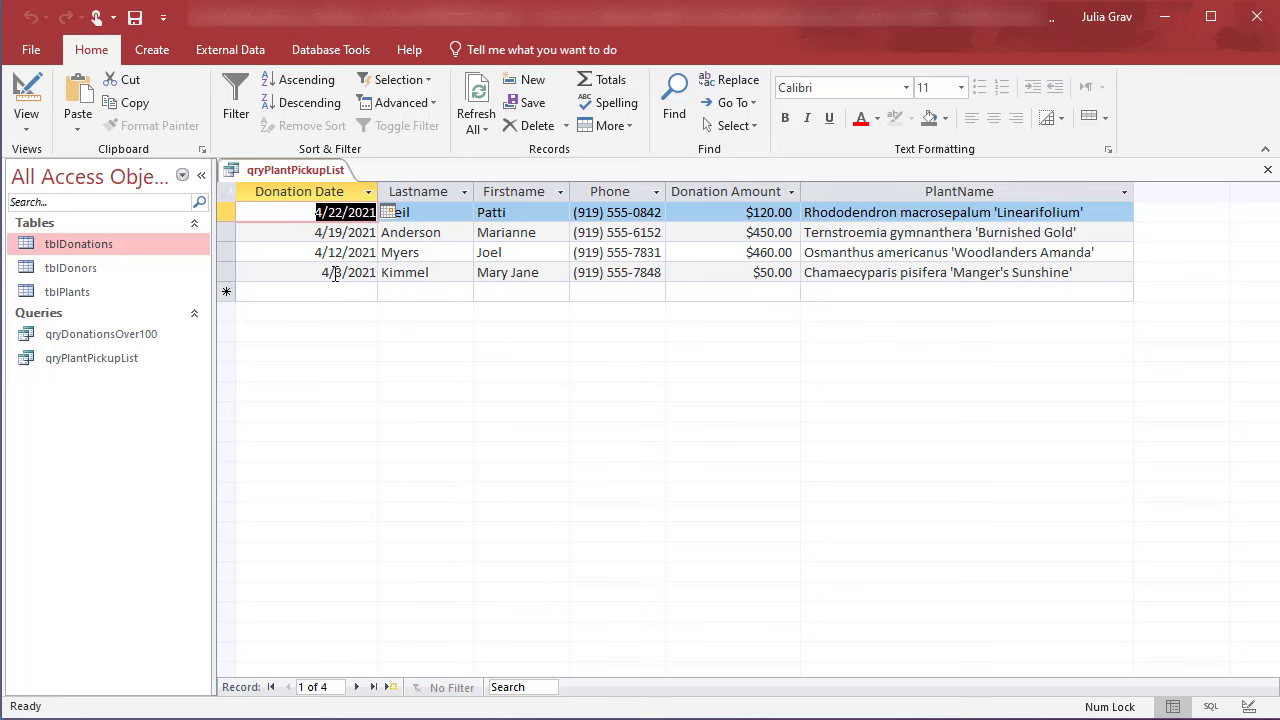
- Close qryPlantPickupList, answering Yes to save the design changes
right_click(245, 170)
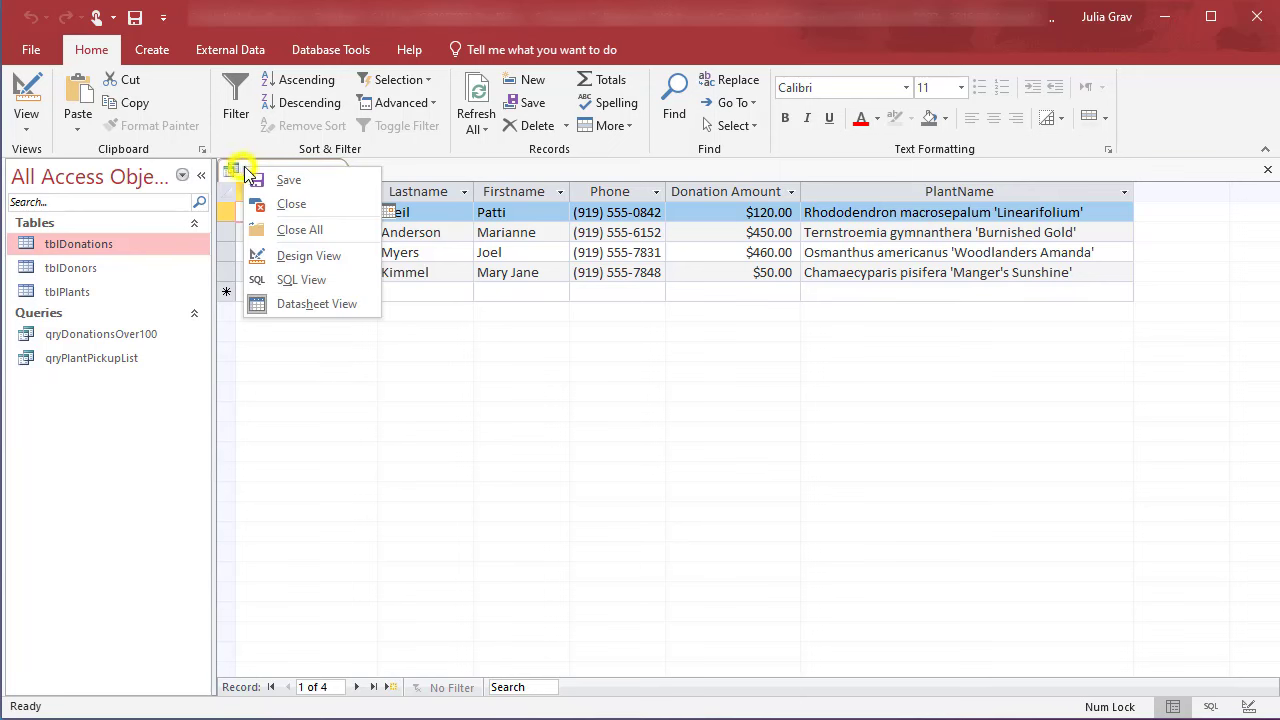
left_click(311, 205)
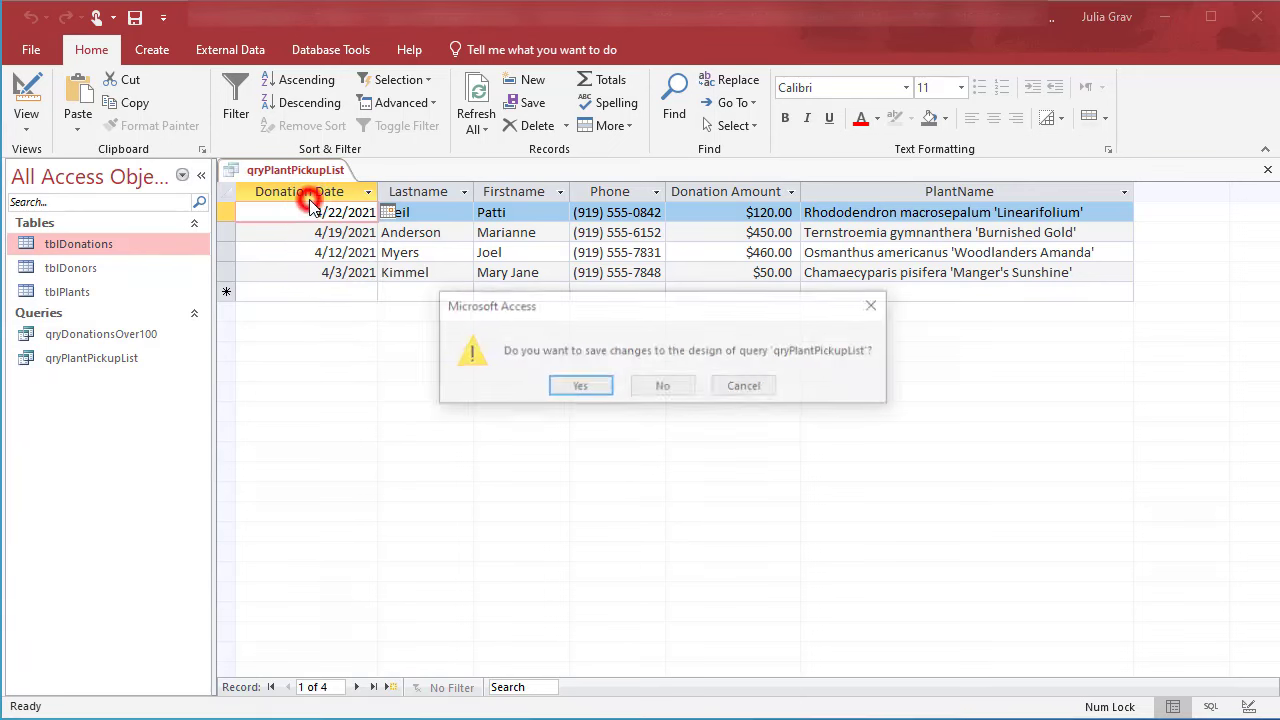
left_click(580, 387)
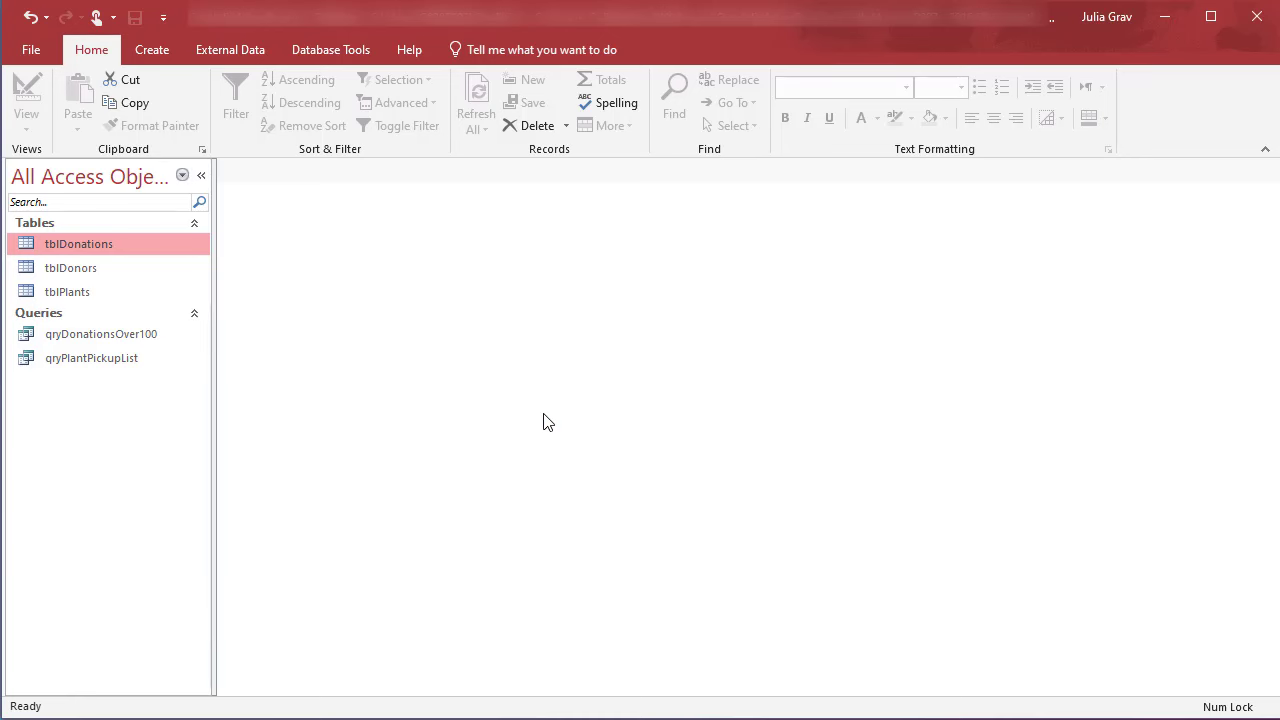